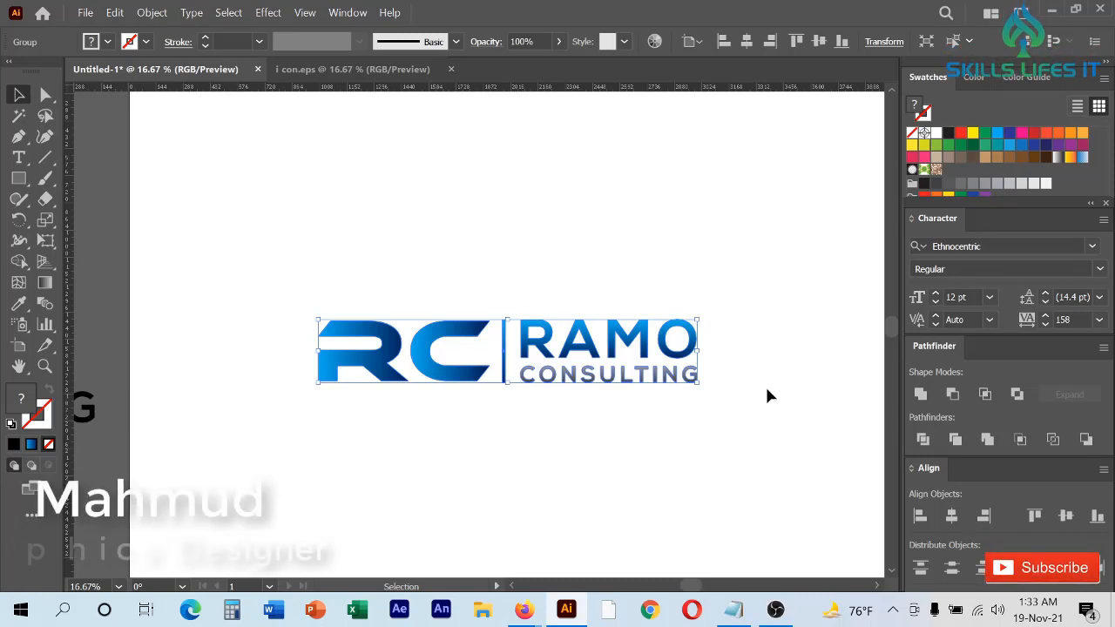
left_click_drag(301, 254, 742, 450)
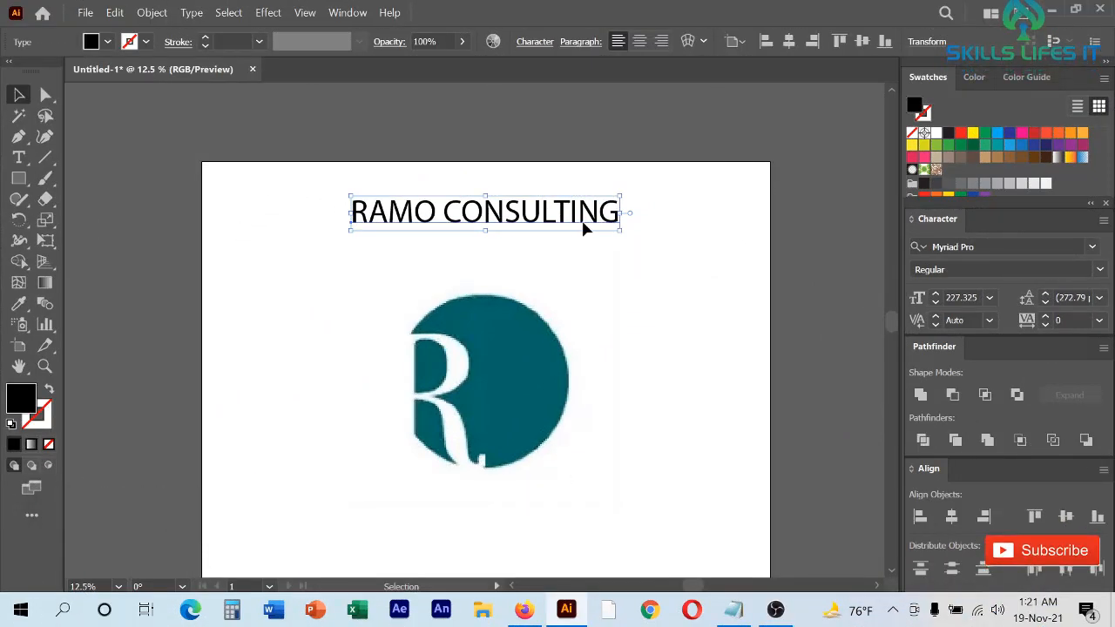
left_click(617, 216)
scroll(549, 330, "down", 1)
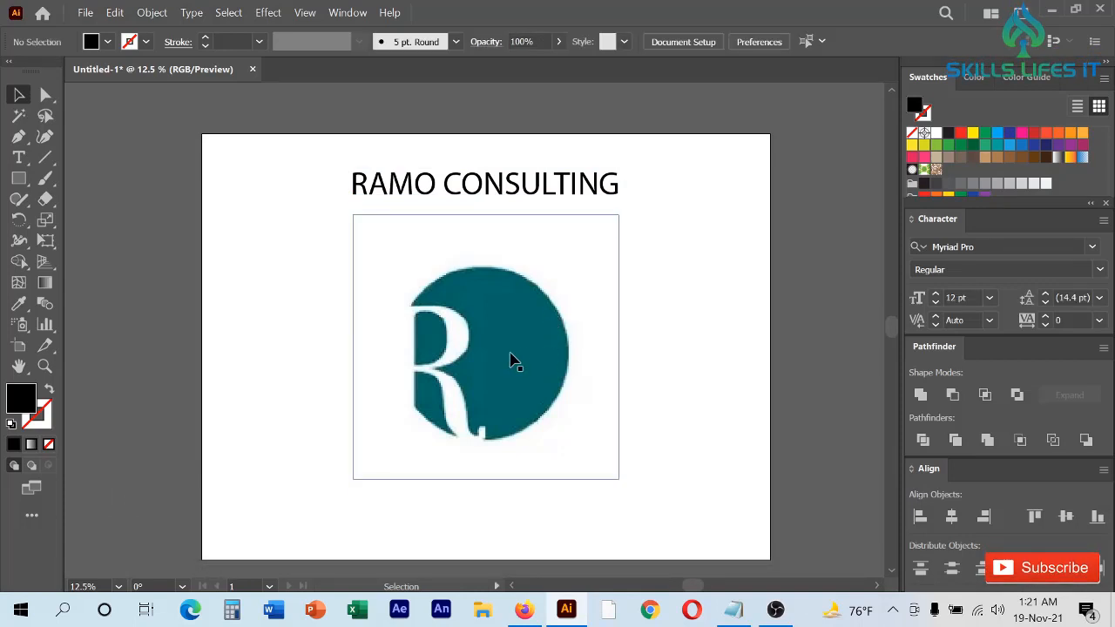
- Shift the R logo image sideways, centre it horizontally with the RAMO CONSULTING text, and move both toward the artboard's middle
left_click_drag(444, 346, 445, 346)
scroll(468, 326, "up", 1)
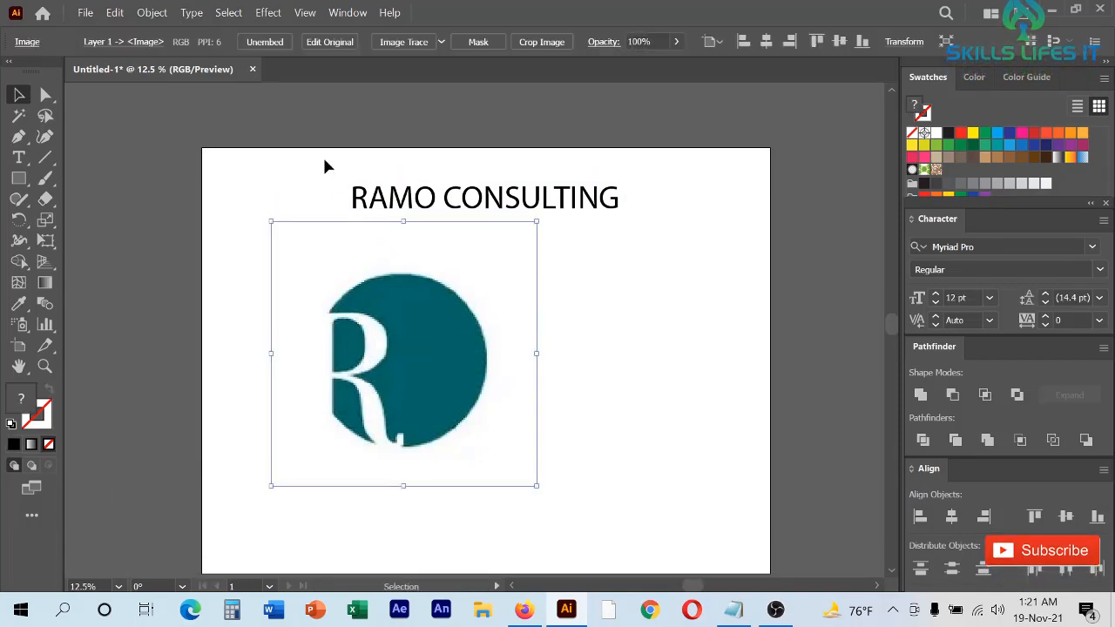
left_click_drag(309, 154, 531, 401)
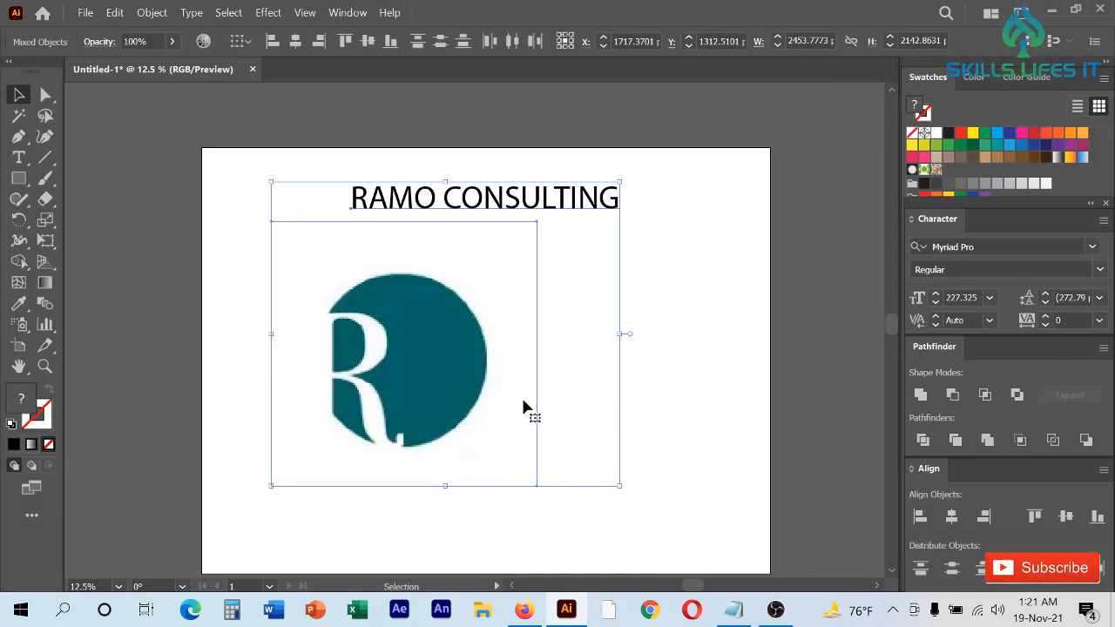
scroll(517, 398, "up", 2)
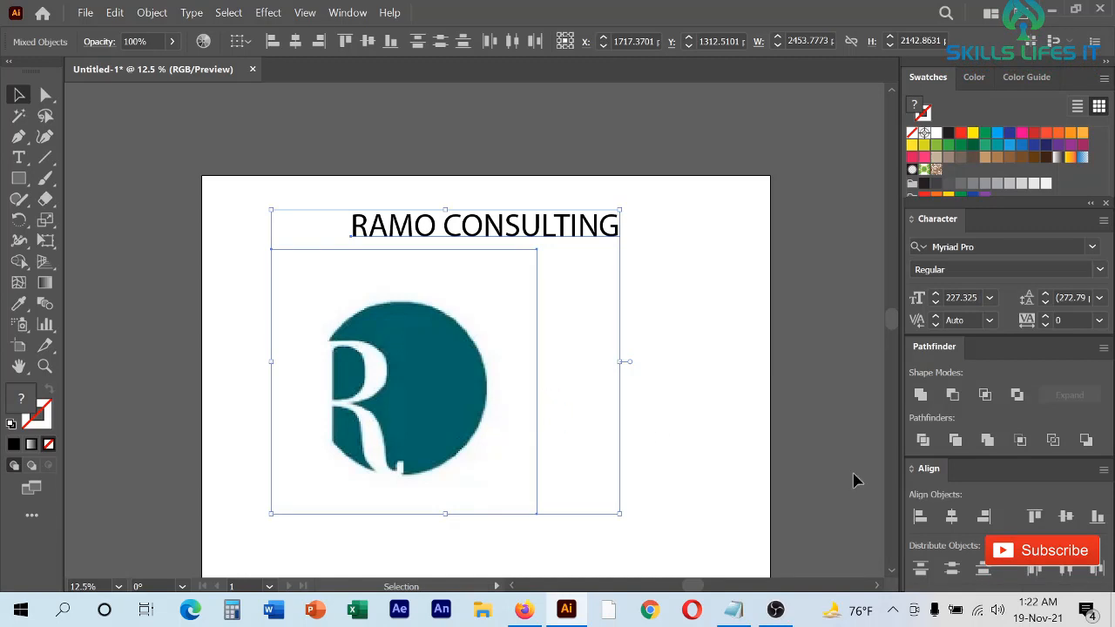
left_click(949, 519)
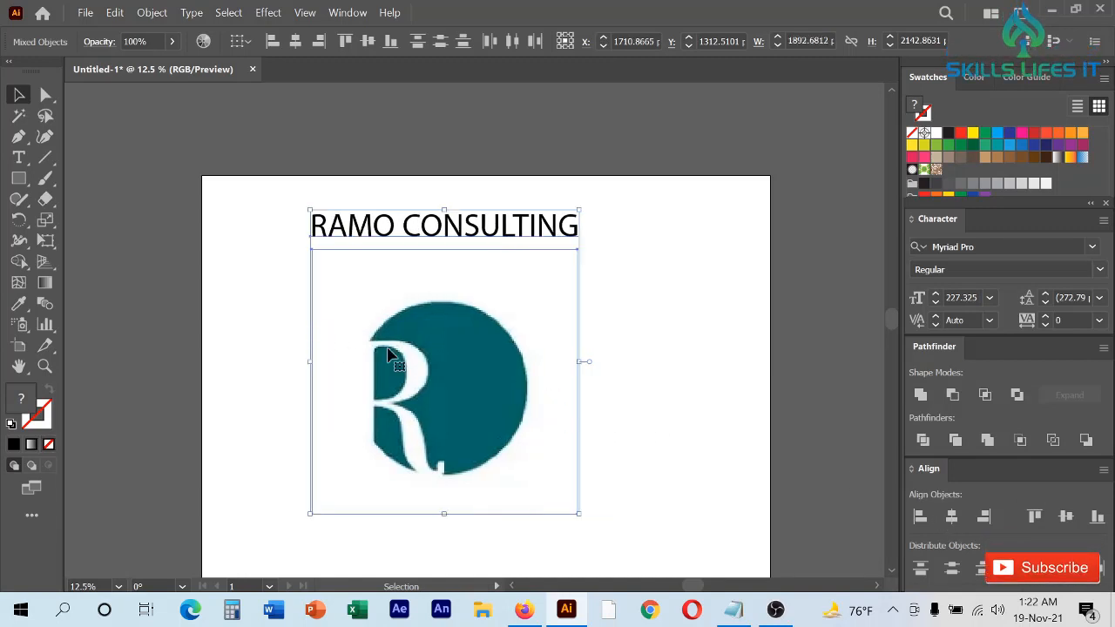
left_click_drag(443, 375, 481, 381)
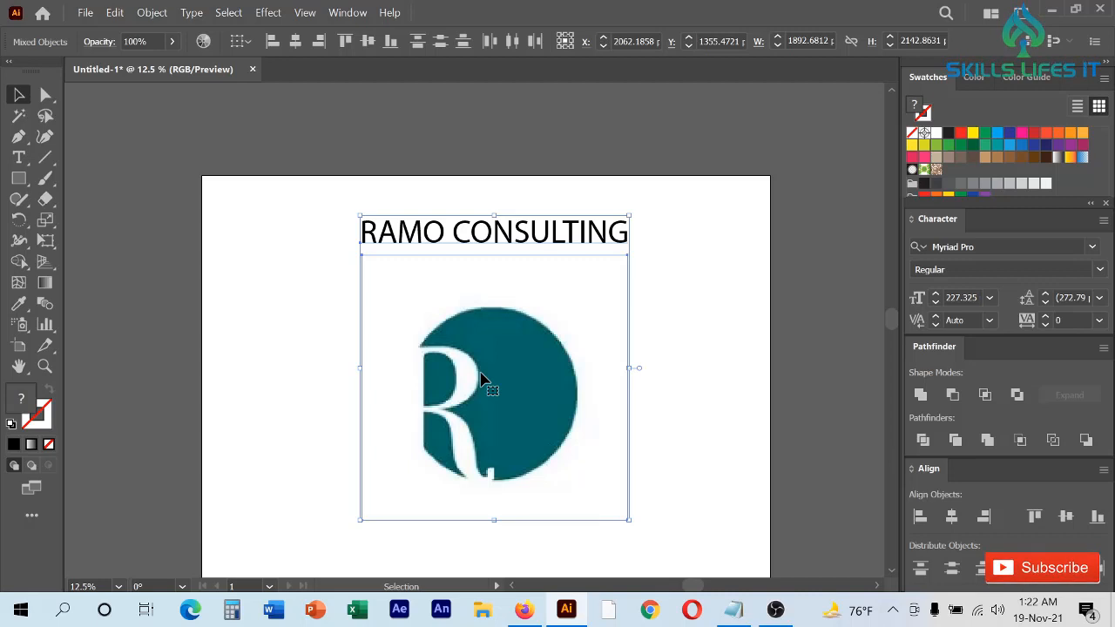
left_click(678, 402)
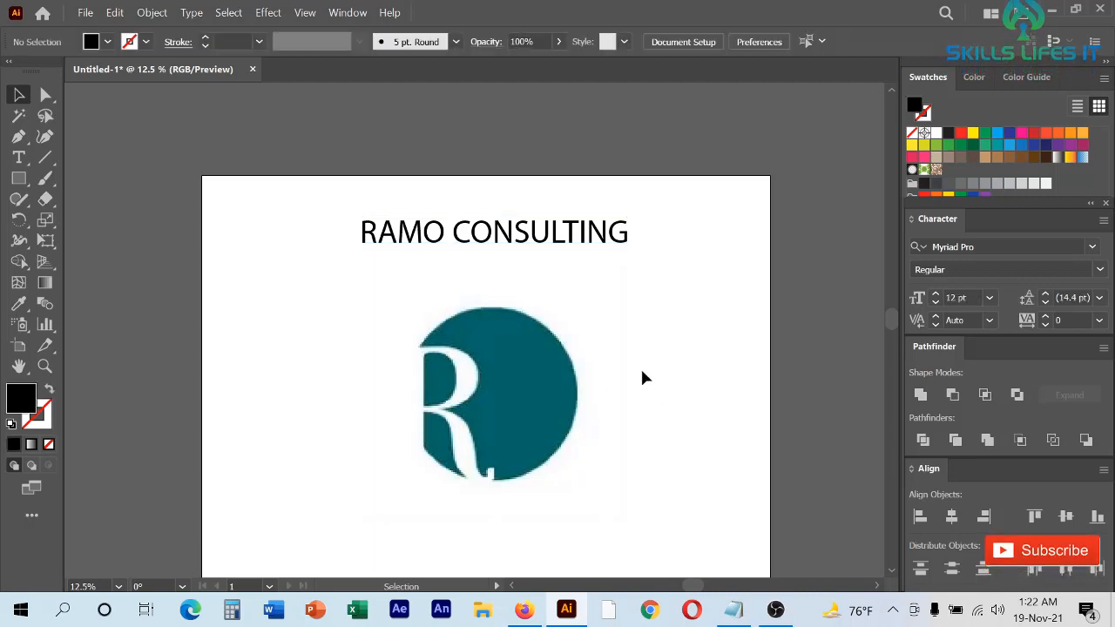
- Move the R logo image off the artboard, beyond its upper-left corner
scroll(641, 378, "down", 1)
left_click_drag(572, 386, 341, 165)
scroll(534, 321, "up", 1)
- Move the RAMO CONSULTING text down to the middle of the artboard
left_click(542, 306)
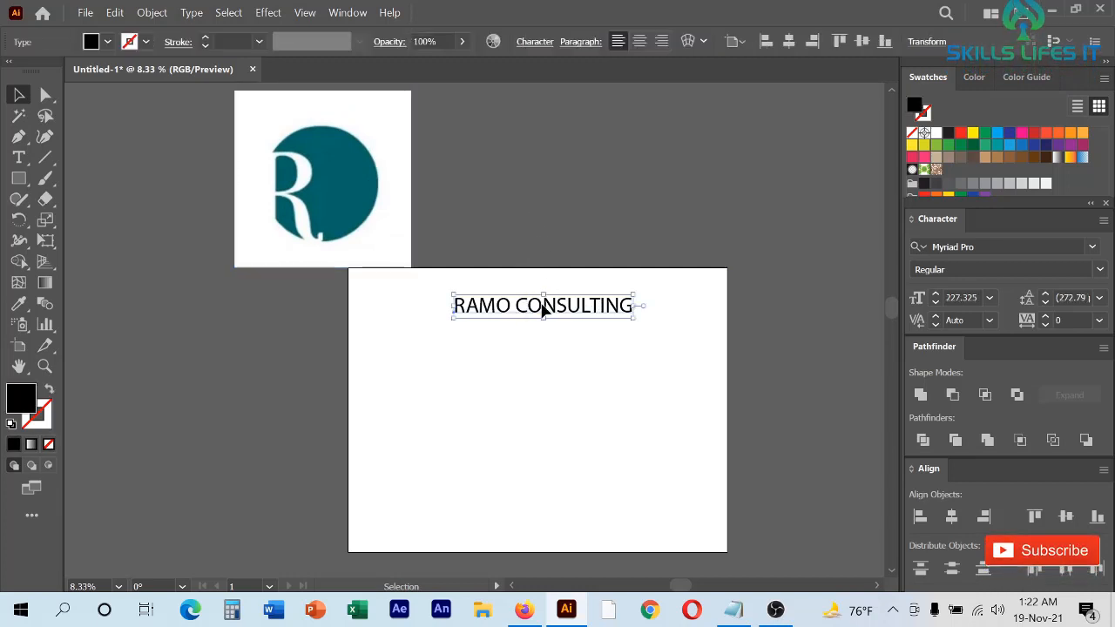
left_click_drag(542, 306, 527, 190)
scroll(526, 197, "up", 3)
scroll(526, 197, "down", 2)
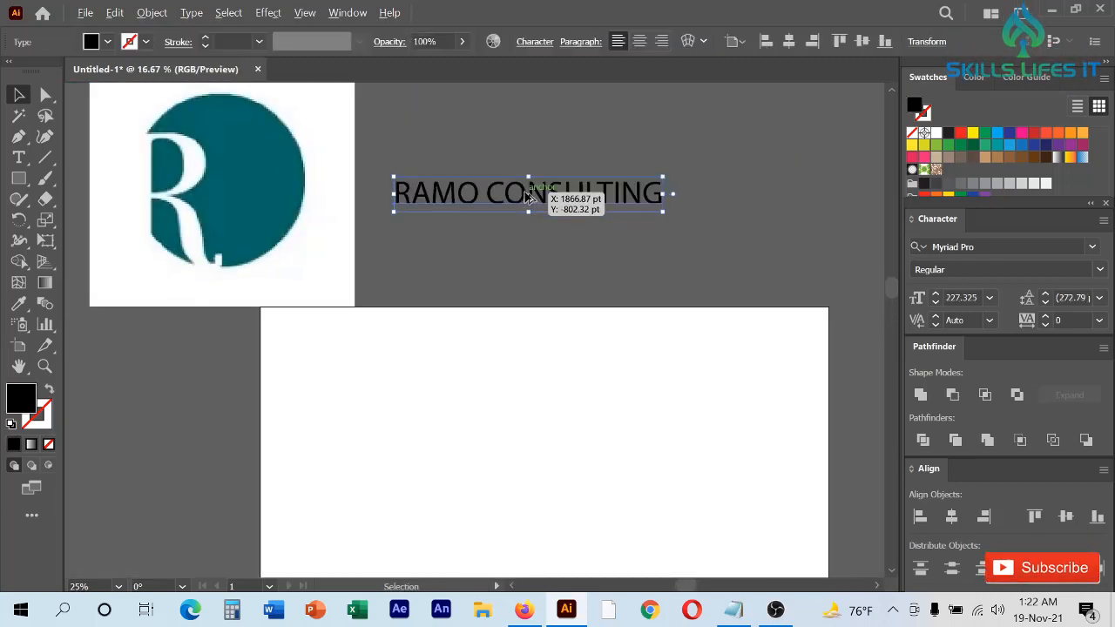
left_click(319, 225)
left_click_drag(558, 201, 567, 447)
scroll(559, 392, "down", 2)
scroll(559, 392, "down", 2)
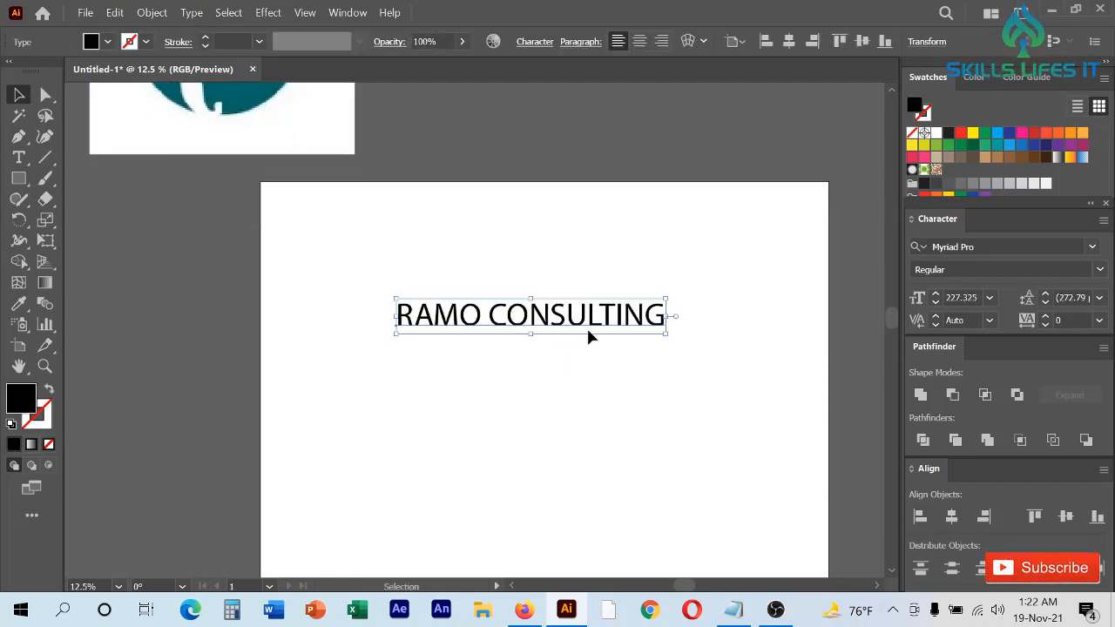
left_click_drag(590, 336, 610, 385)
scroll(690, 446, "up", 1)
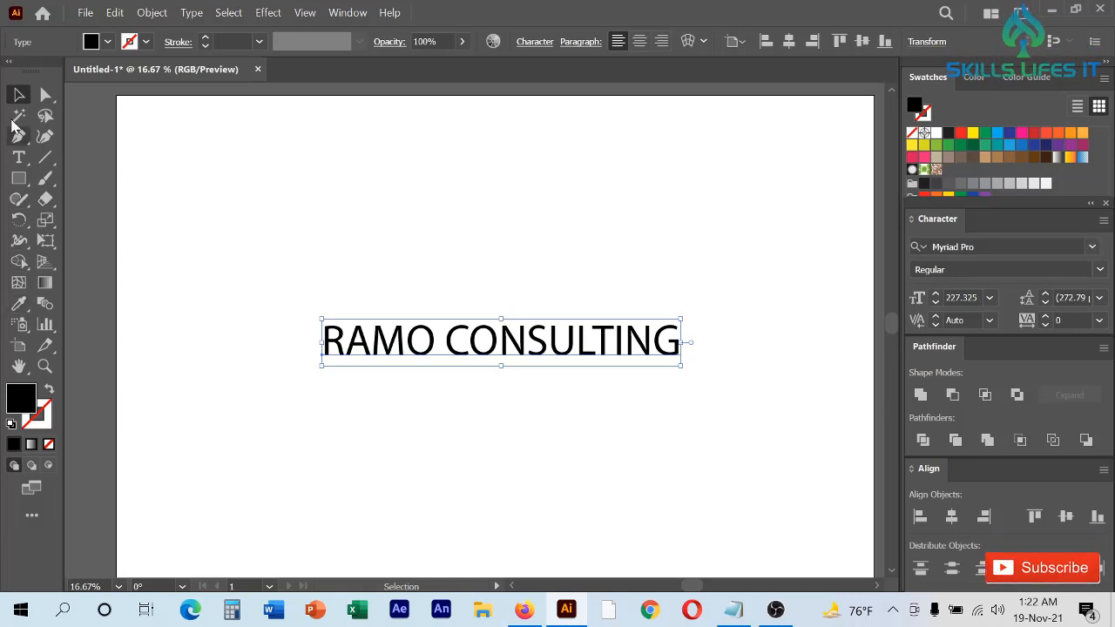
- Change the font of the whole RAMO CONSULTING text to Nexa Bold
left_click(18, 158)
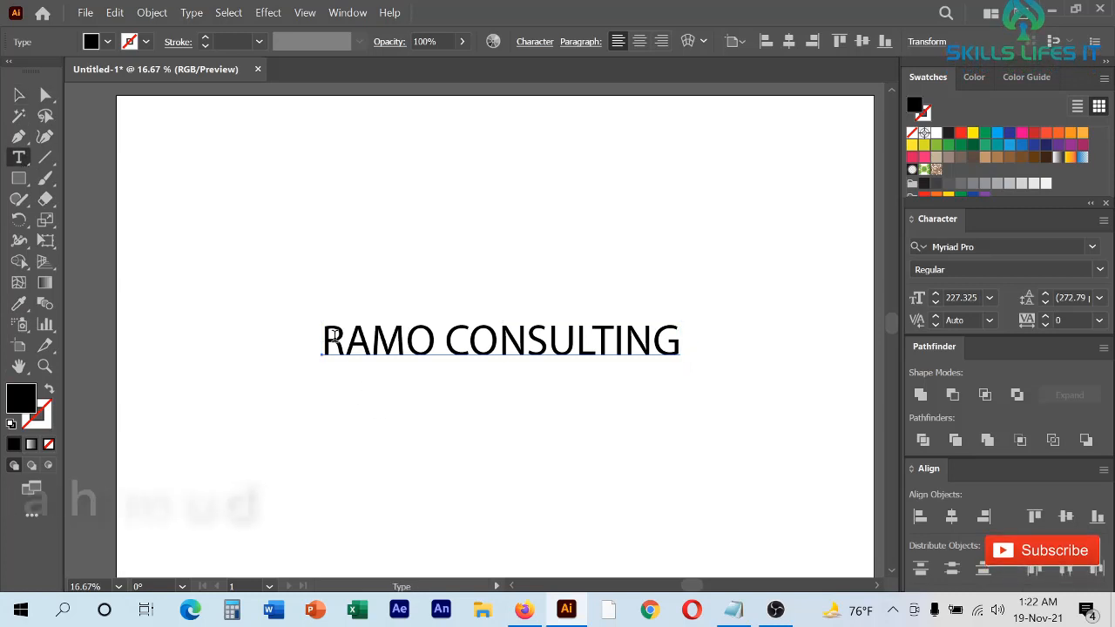
left_click(333, 336)
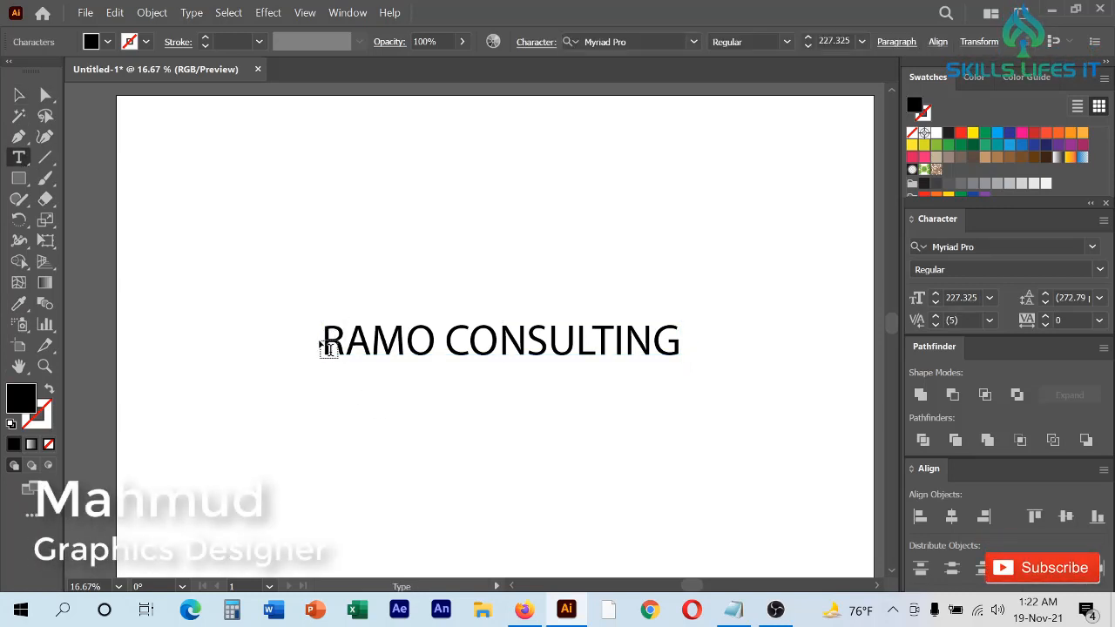
key("Escape")
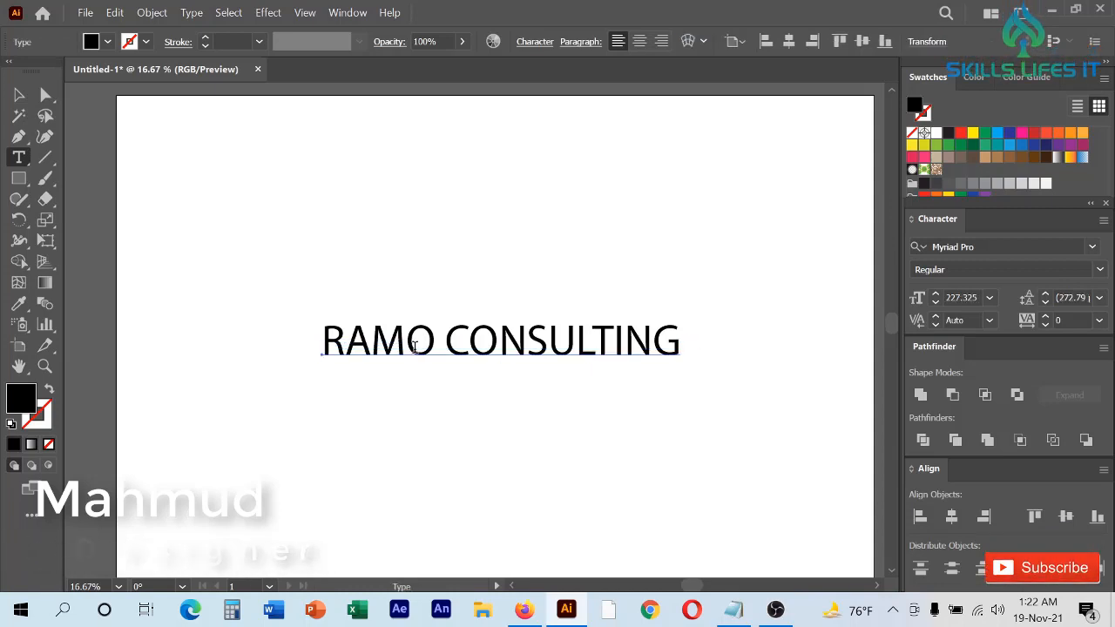
double_click(416, 345)
triple_click(416, 345)
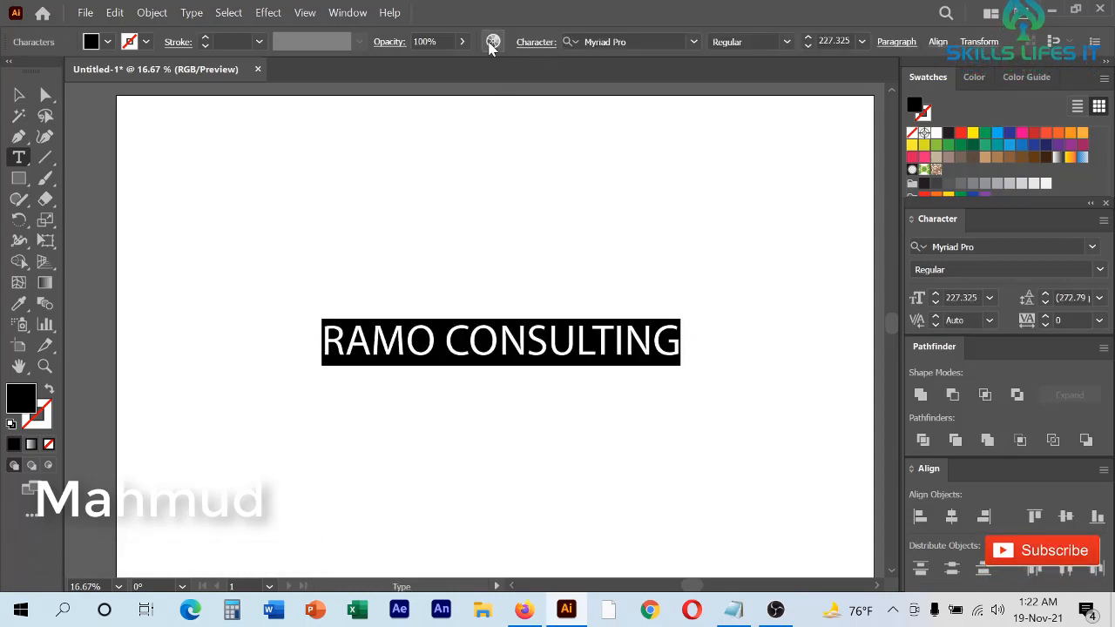
left_click(688, 41)
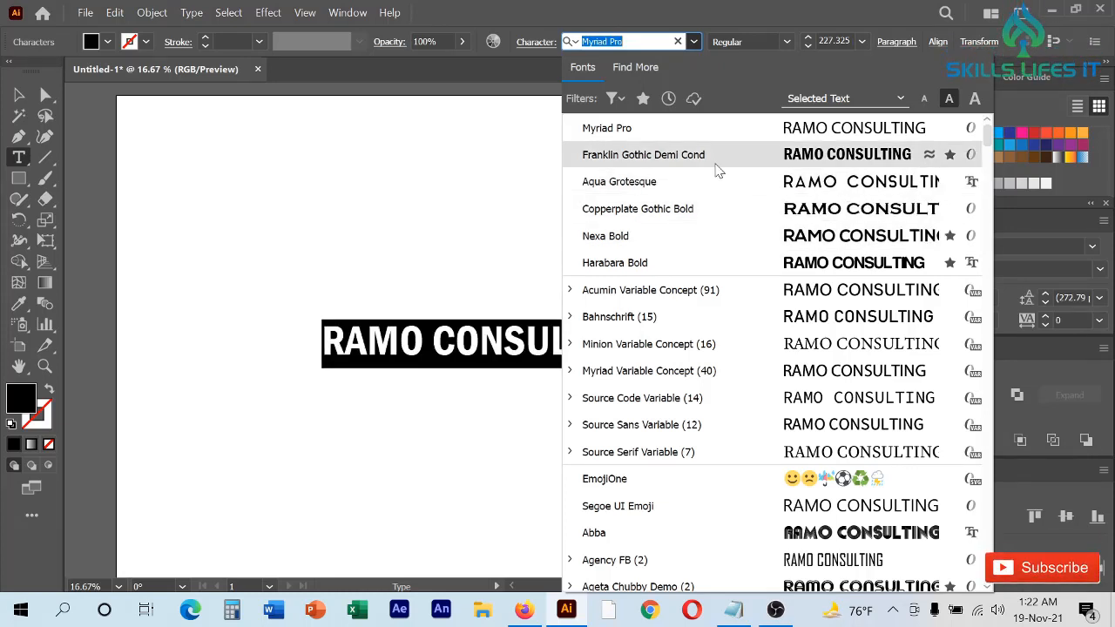
left_click(666, 246)
left_click(22, 99)
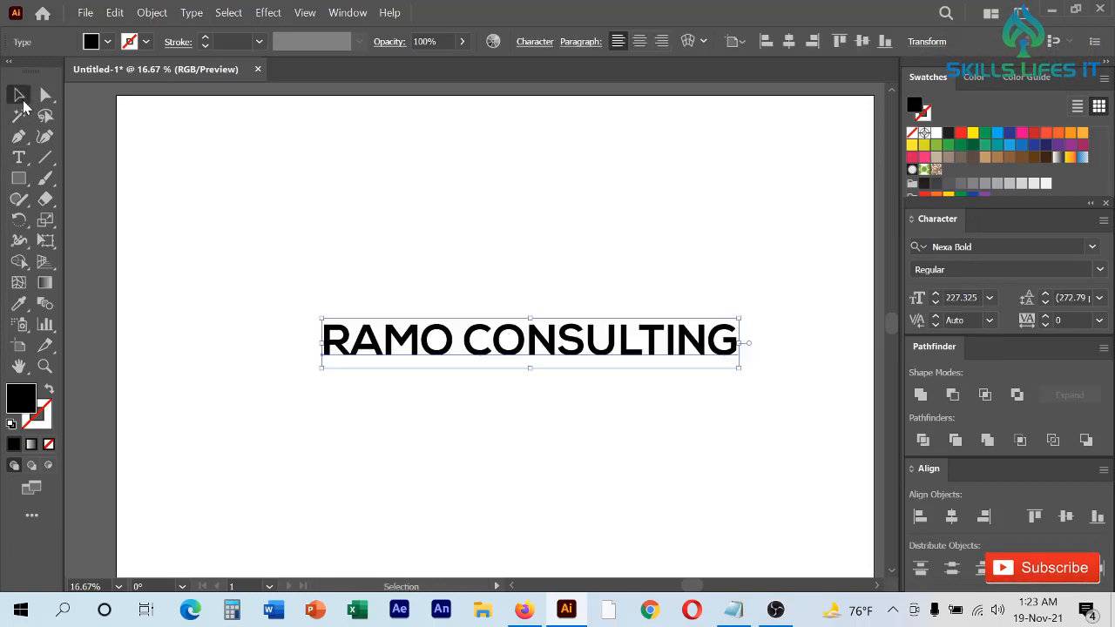
- Examine the RAMO CONSULTING letter shapes and spacing up close
left_click(540, 257)
scroll(523, 335, "up", 2)
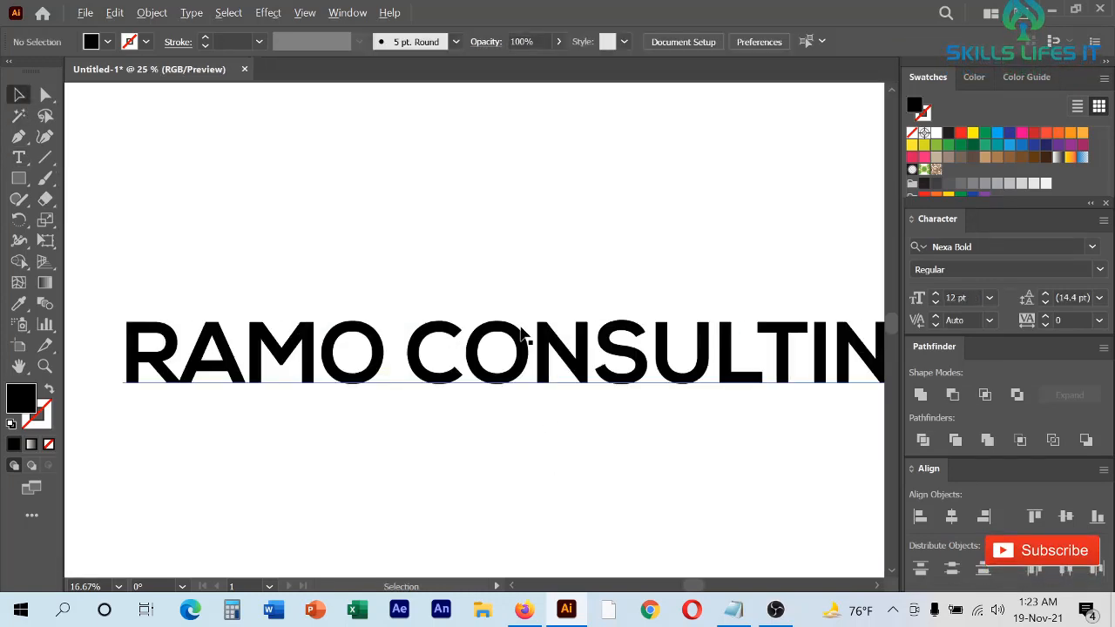
scroll(519, 336, "up", 1)
scroll(447, 366, "down", 2)
scroll(438, 357, "up", 5)
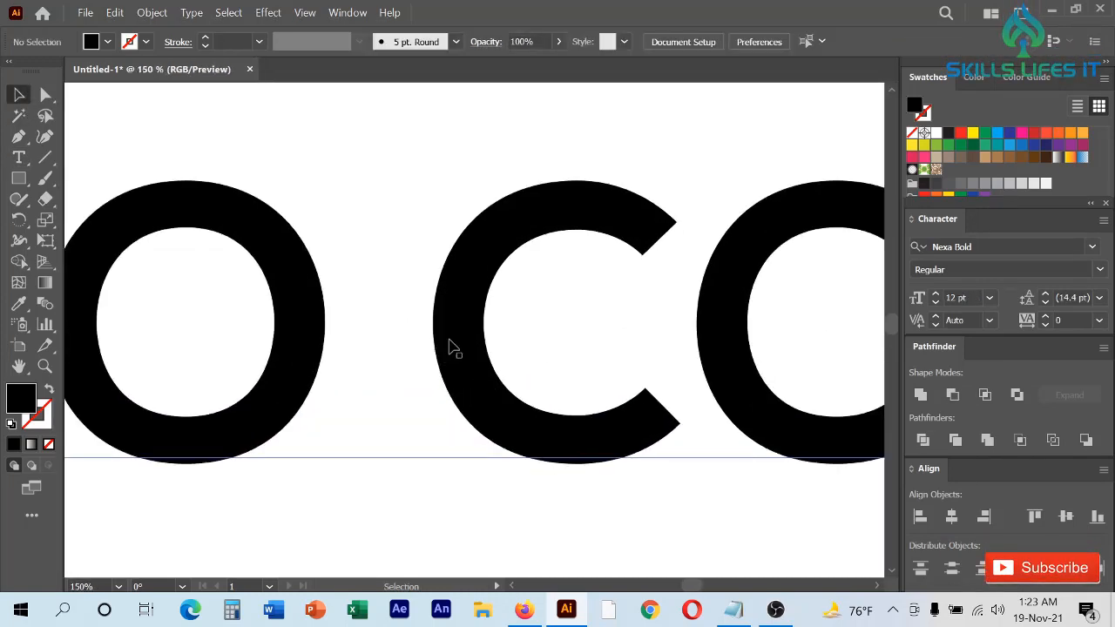
scroll(613, 283, "down", 4)
scroll(454, 286, "down", 4)
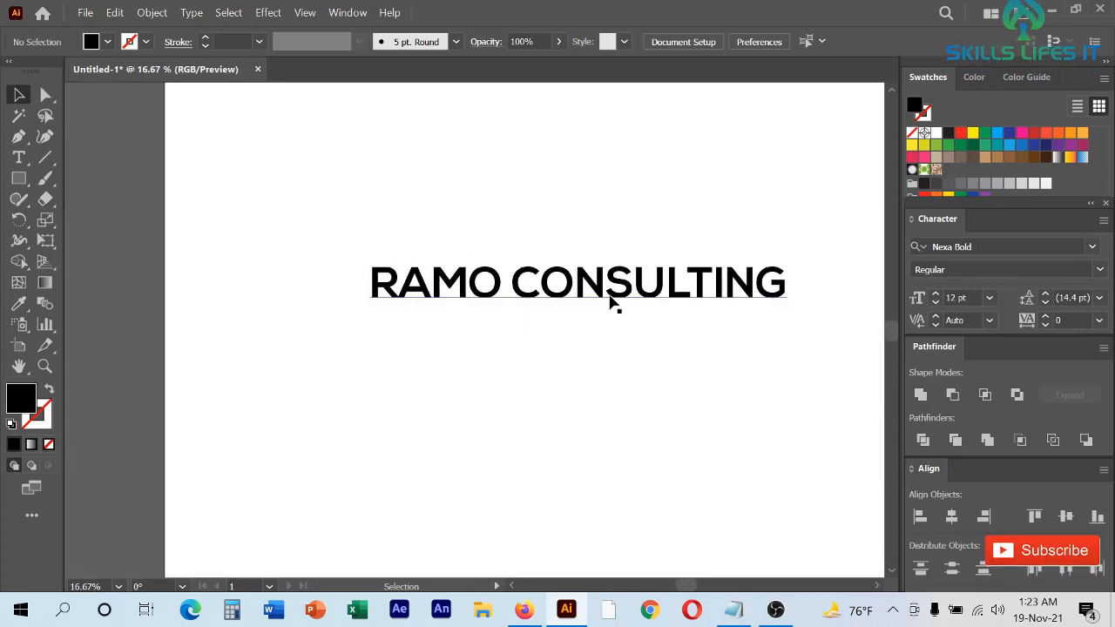
scroll(310, 209, "up", 2)
- Centre the RAMO CONSULTING text horizontally and vertically on the artboard
left_click(353, 286)
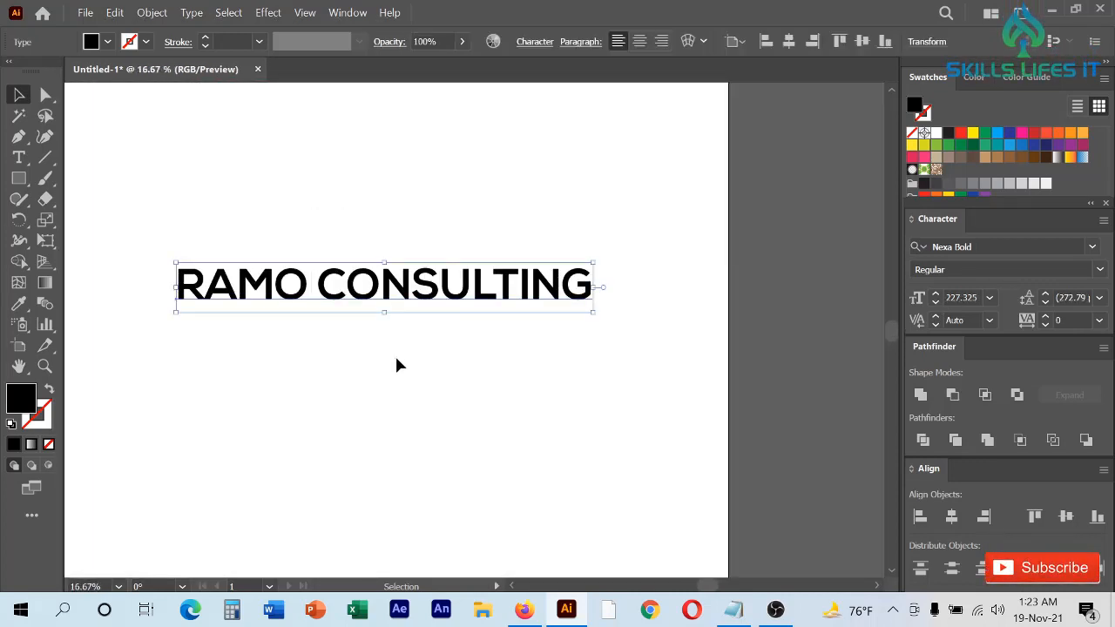
left_click(951, 518)
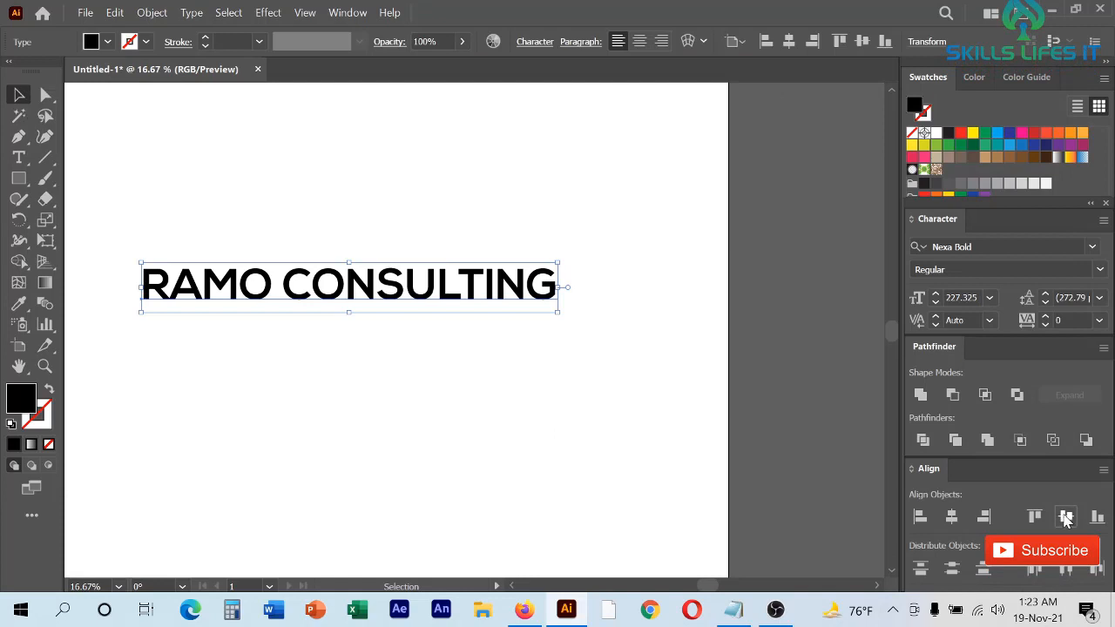
left_click(1066, 517)
left_click(749, 443)
key("ctrl+0")
scroll(412, 374, "up", 1)
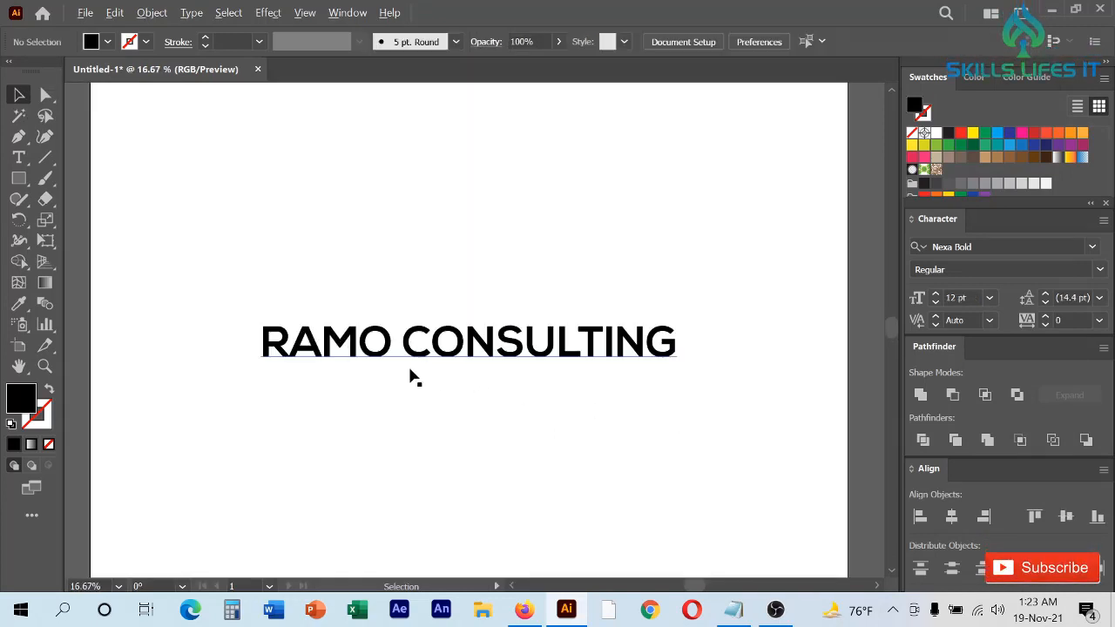
- Duplicate the RAMO CONSULTING text directly below itself and shorten the upper line to RAMO
left_click_drag(458, 357, 449, 403)
left_click(19, 157)
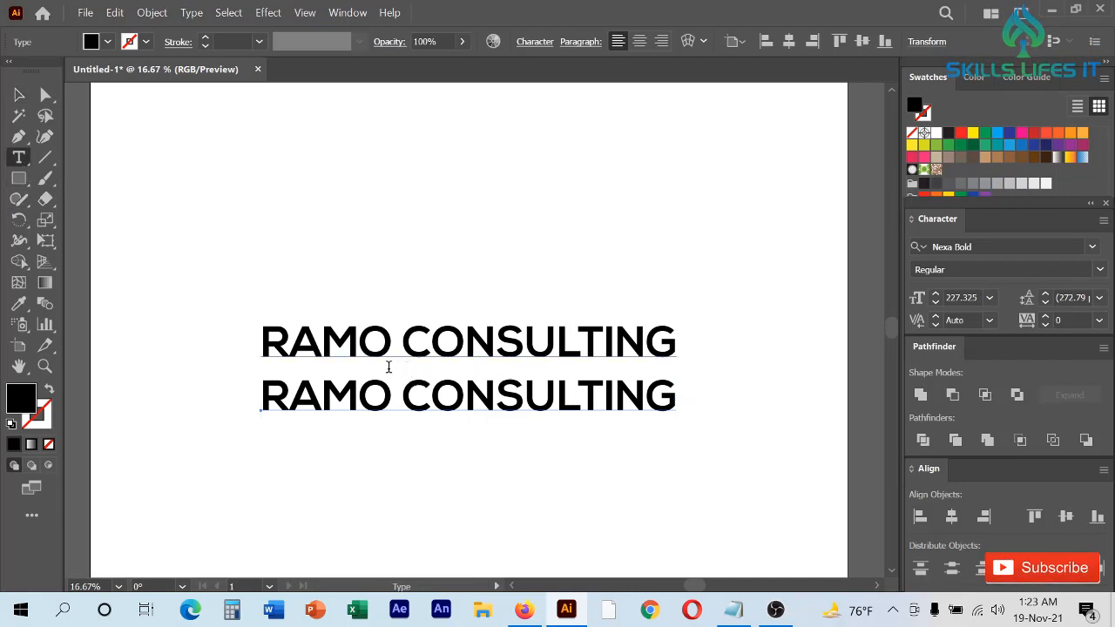
left_click_drag(393, 344, 714, 346)
key("BackSpace")
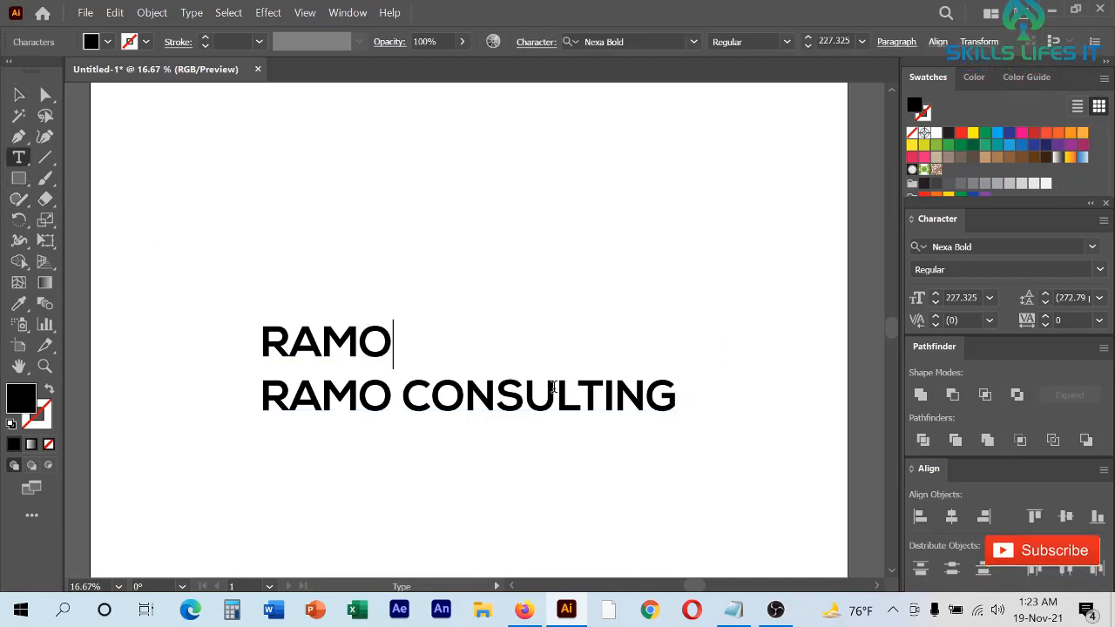
- Delete the word RAMO from the lower text copy so it reads CONSULTING
left_click_drag(396, 396, 211, 403)
left_click(264, 361)
left_click_drag(403, 398, 249, 397)
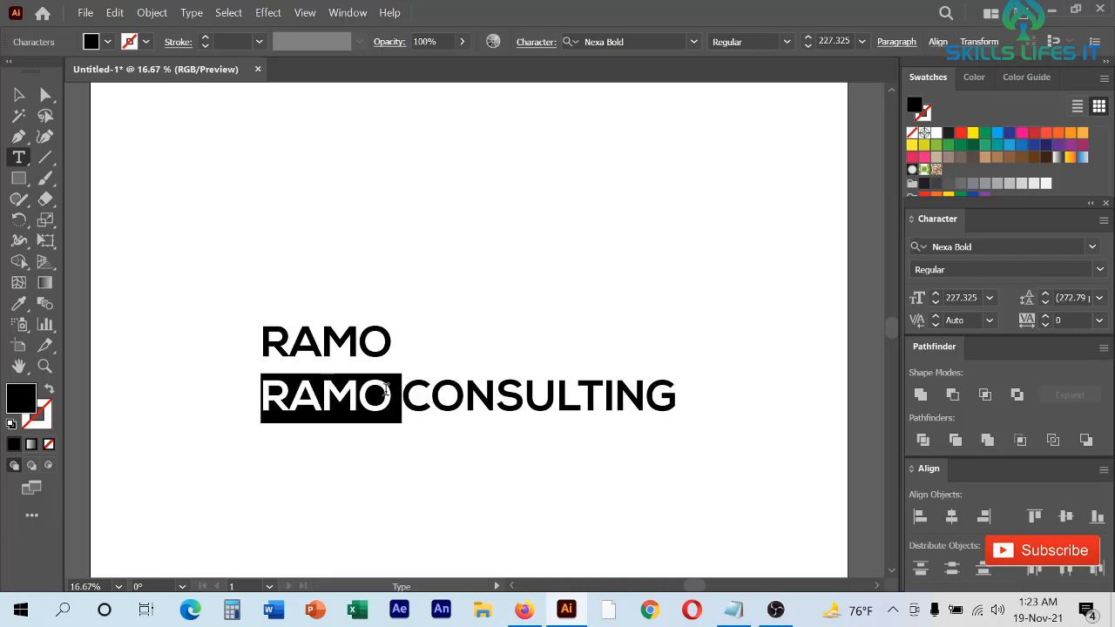
key("BackSpace")
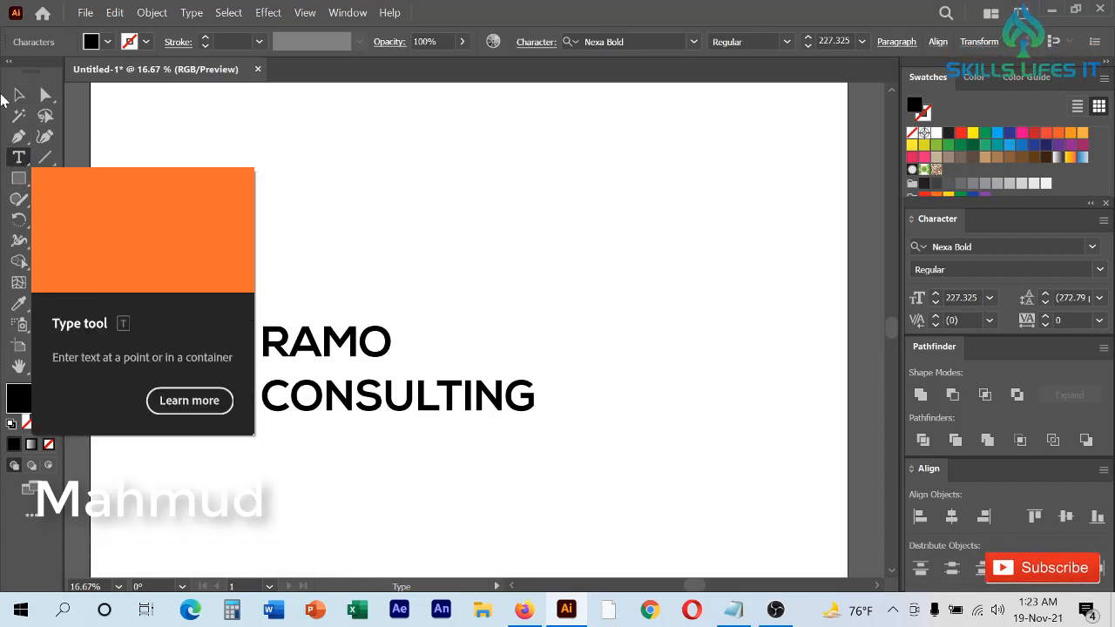
left_click(18, 94)
left_click(316, 163)
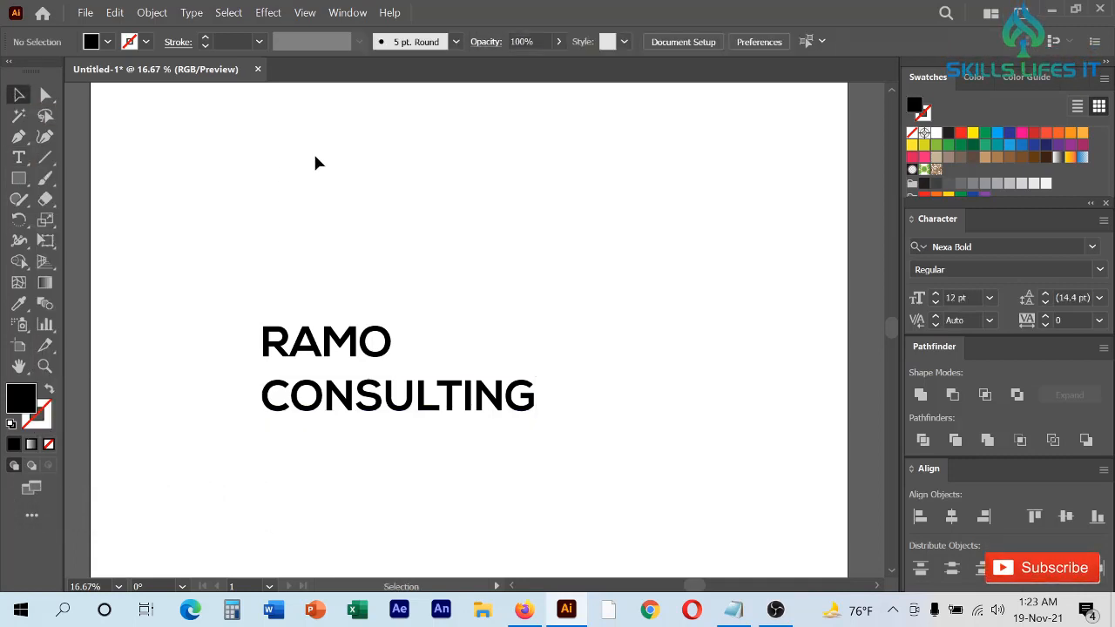
- Try horizontally centre-aligning the RAMO and CONSULTING lines with each other, then undo the alignment
left_click_drag(278, 236, 473, 467)
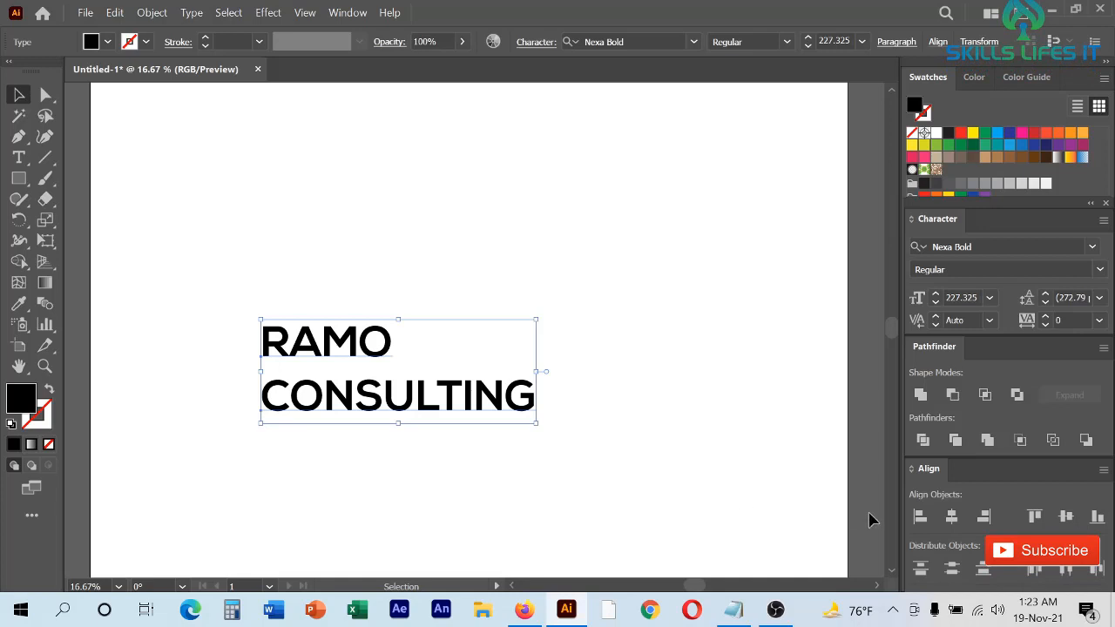
key("ctrl+shift+c")
left_click(427, 435)
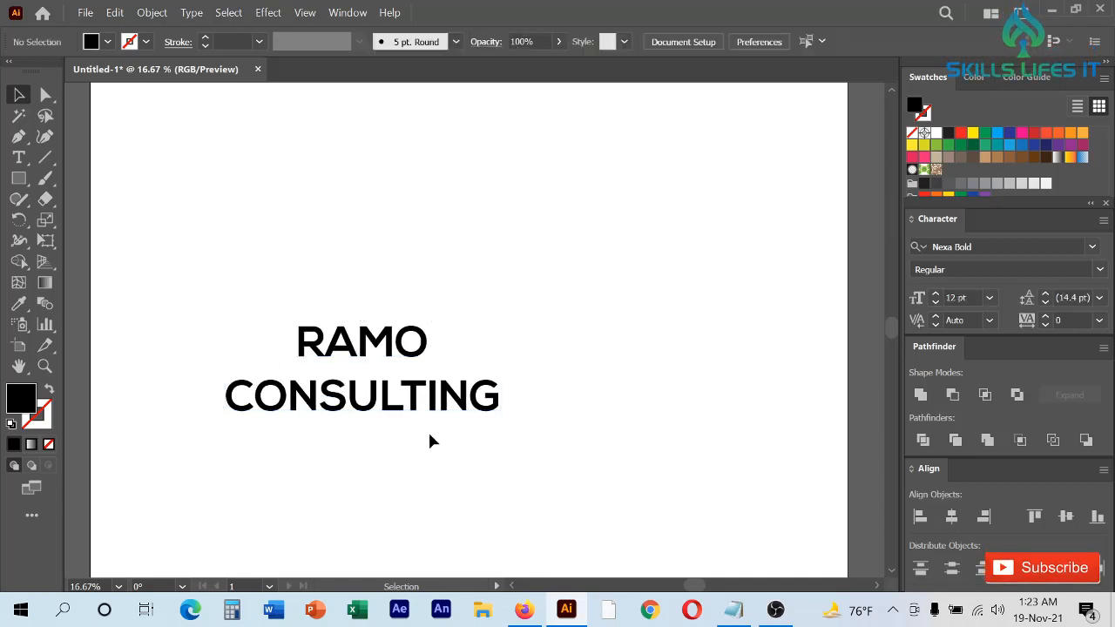
left_click(375, 405)
scroll(438, 378, "down", 1, "alt")
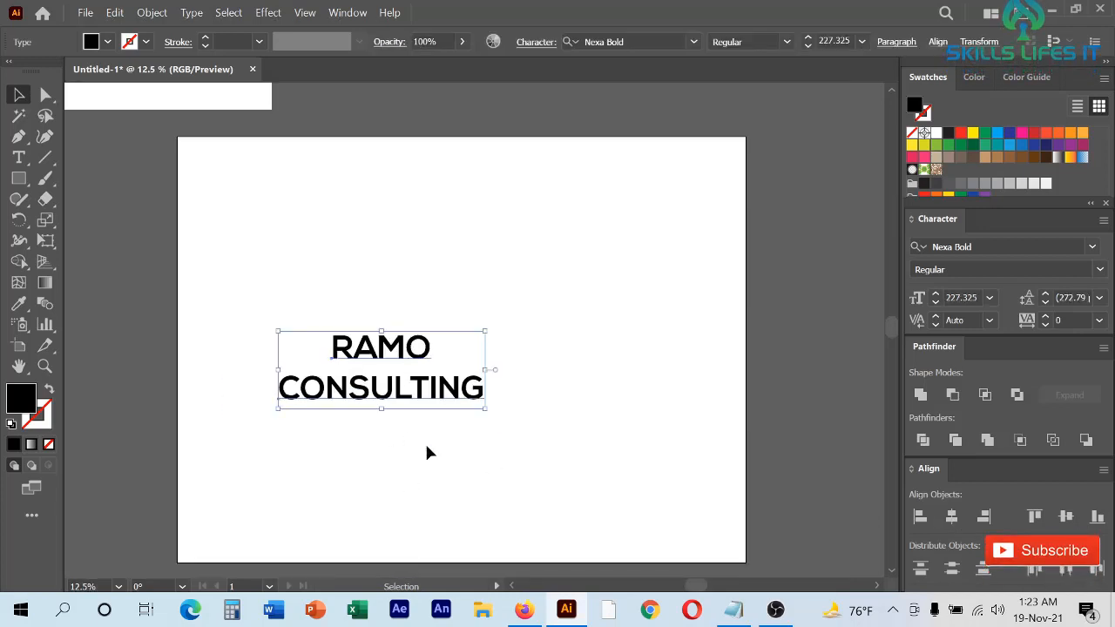
left_click(501, 489)
left_click_drag(501, 490, 187, 297)
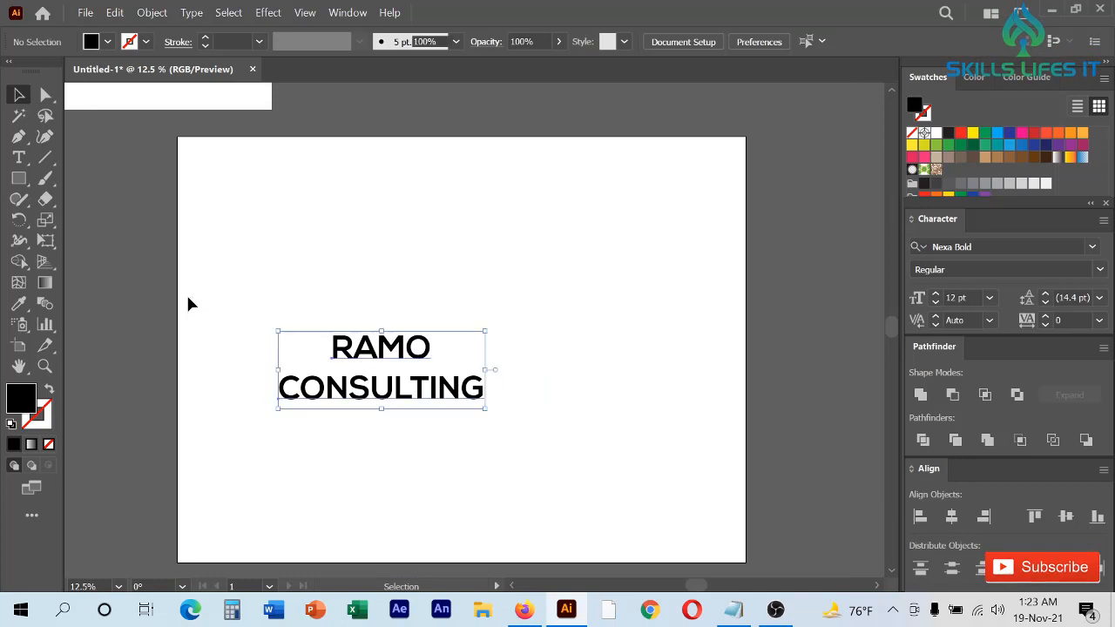
left_click(402, 455)
key("ctrl+z")
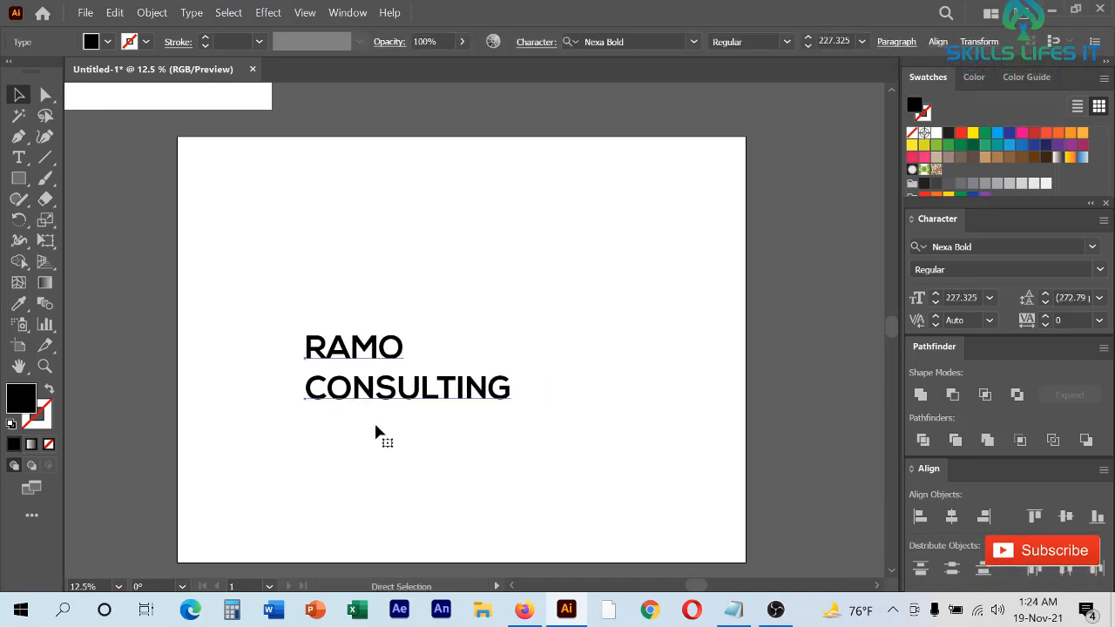
- Centre-align the RAMO and CONSULTING lines with each other and centre both horizontally on the artboard
left_click_drag(253, 284, 533, 561)
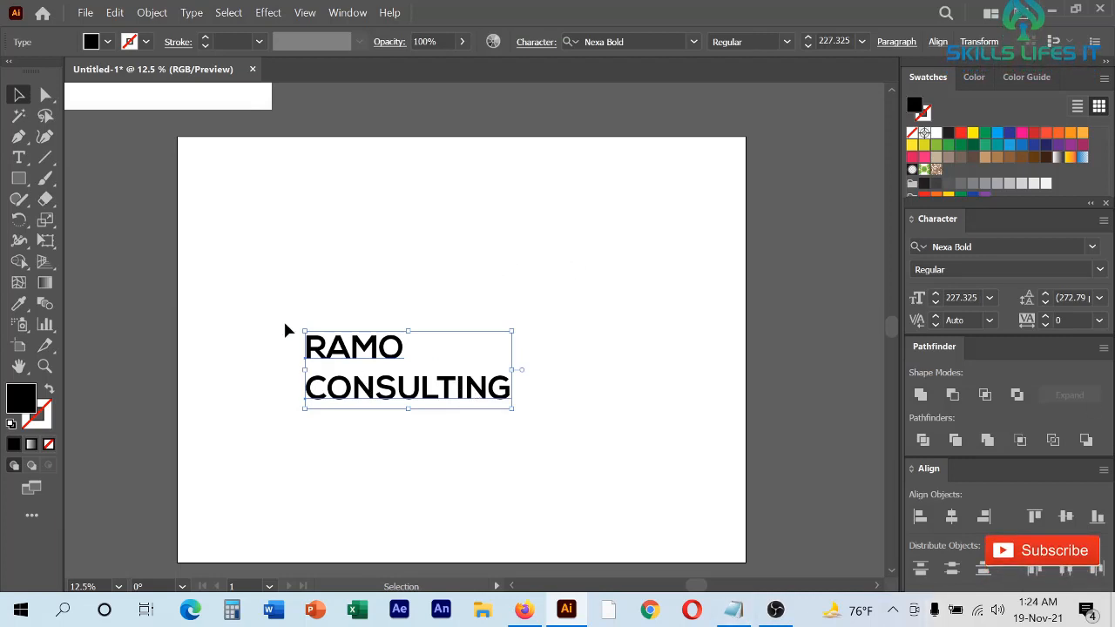
left_click(950, 517)
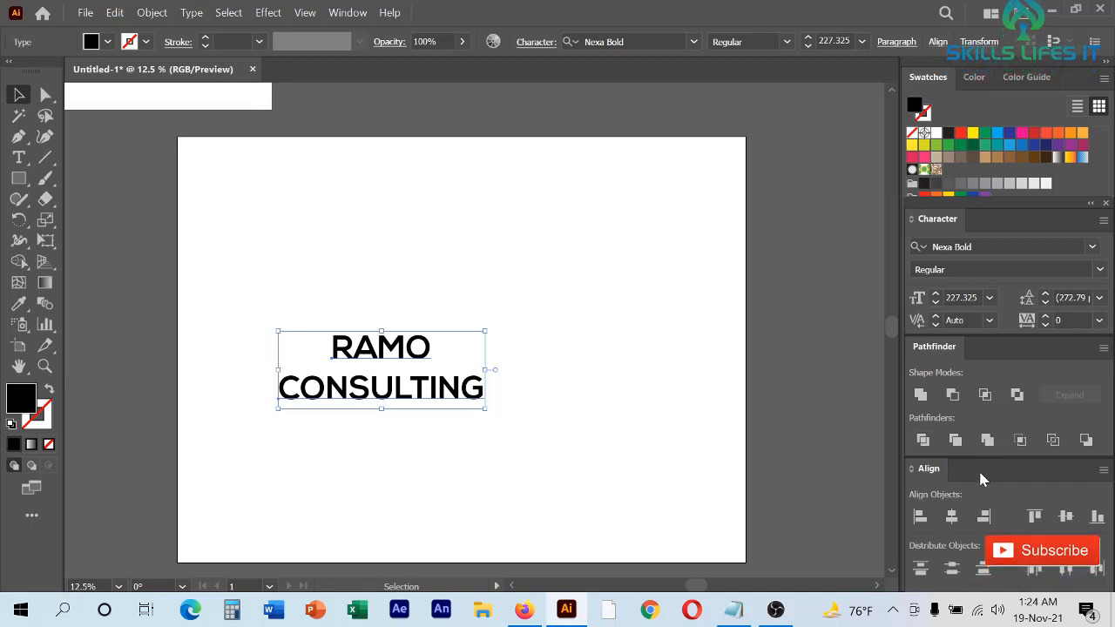
left_click_drag(978, 469, 814, 282)
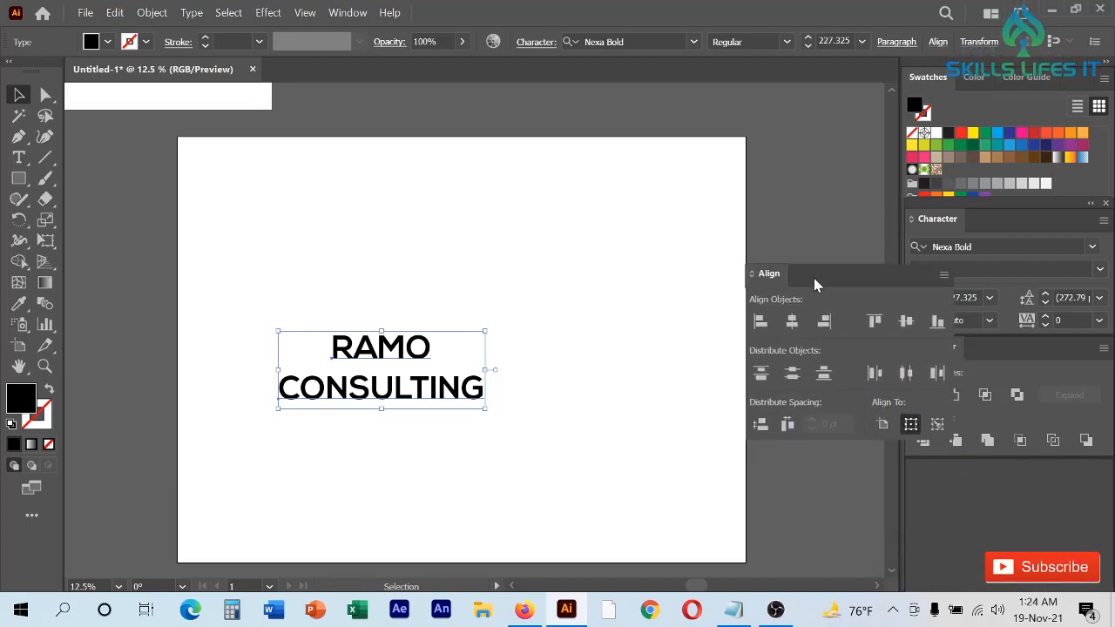
left_click(891, 427)
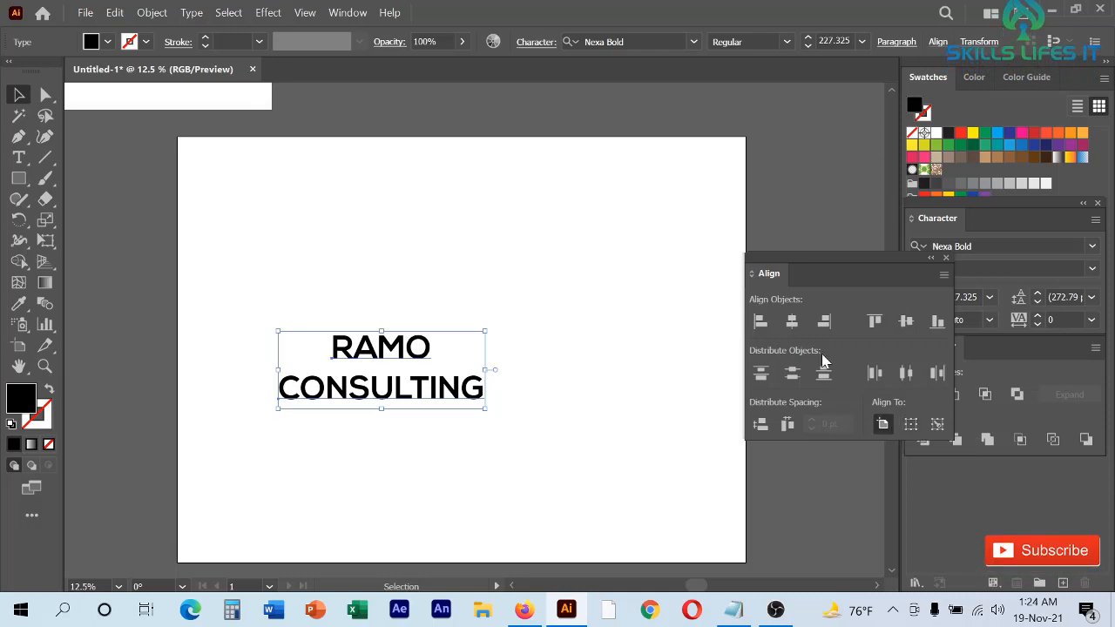
left_click(792, 322)
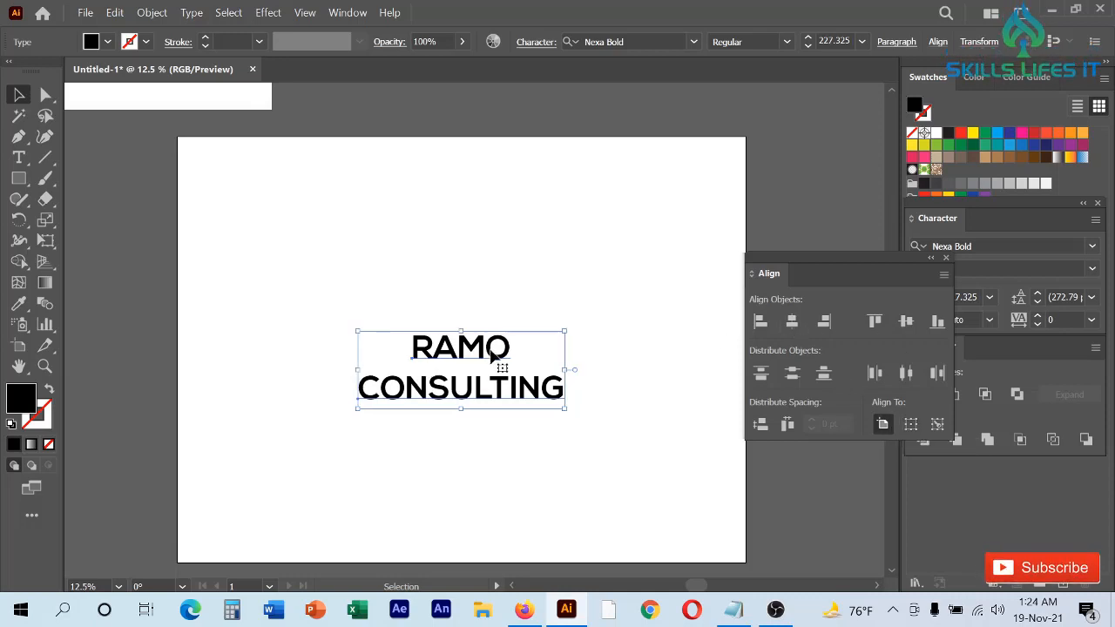
scroll(492, 353, "up", 2)
scroll(493, 355, "down", 4)
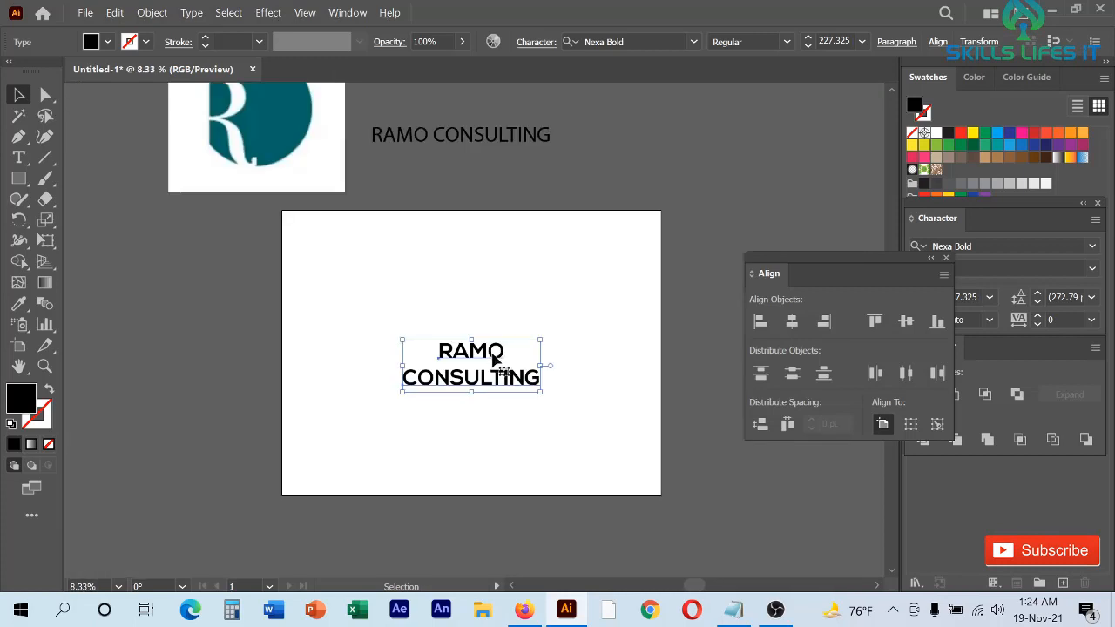
scroll(493, 357, "up", 2)
left_click_drag(842, 265, 1010, 428)
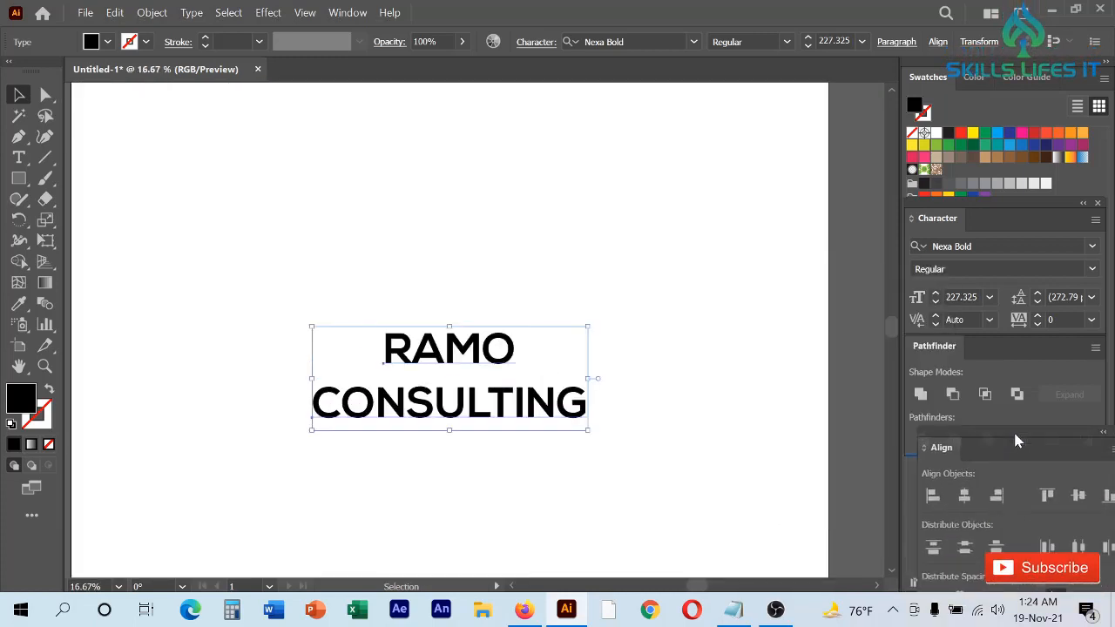
scroll(688, 408, "down", 2)
left_click(686, 408)
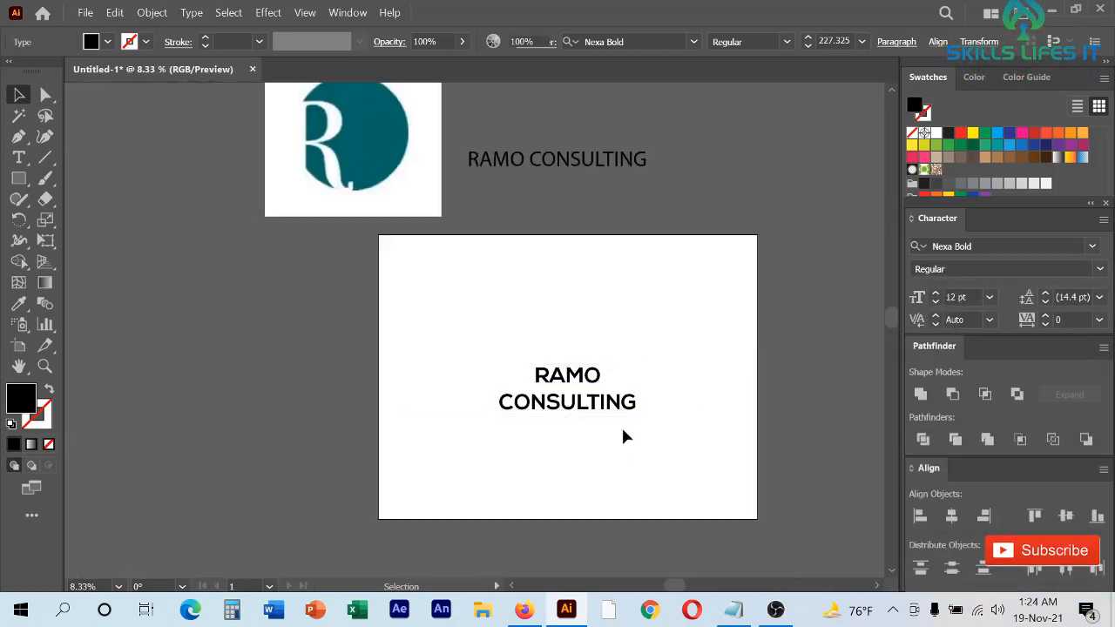
- Place a copy of the two text lines outside the artboard, beside its left edge
scroll(580, 391, "up", 4)
scroll(510, 276, "down", 4)
left_click_drag(526, 336, 266, 329)
left_click(292, 405)
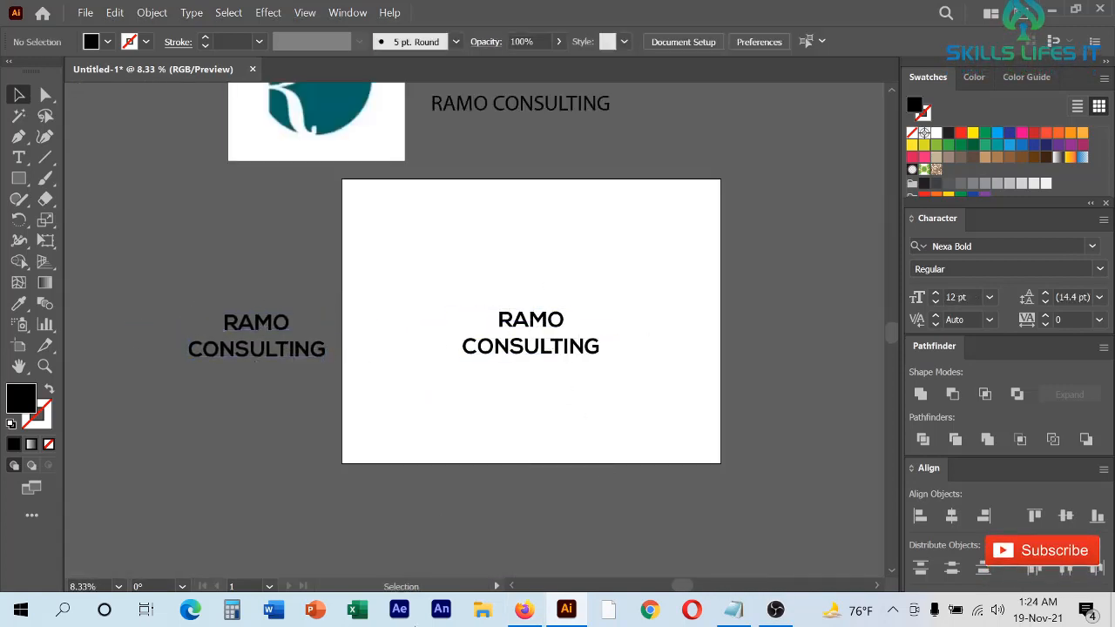
- Set the tracking of the artboard's RAMO line to 100 and convert that line to outlines
scroll(532, 366, "up", 4)
scroll(582, 391, "up", 1)
left_click(578, 218)
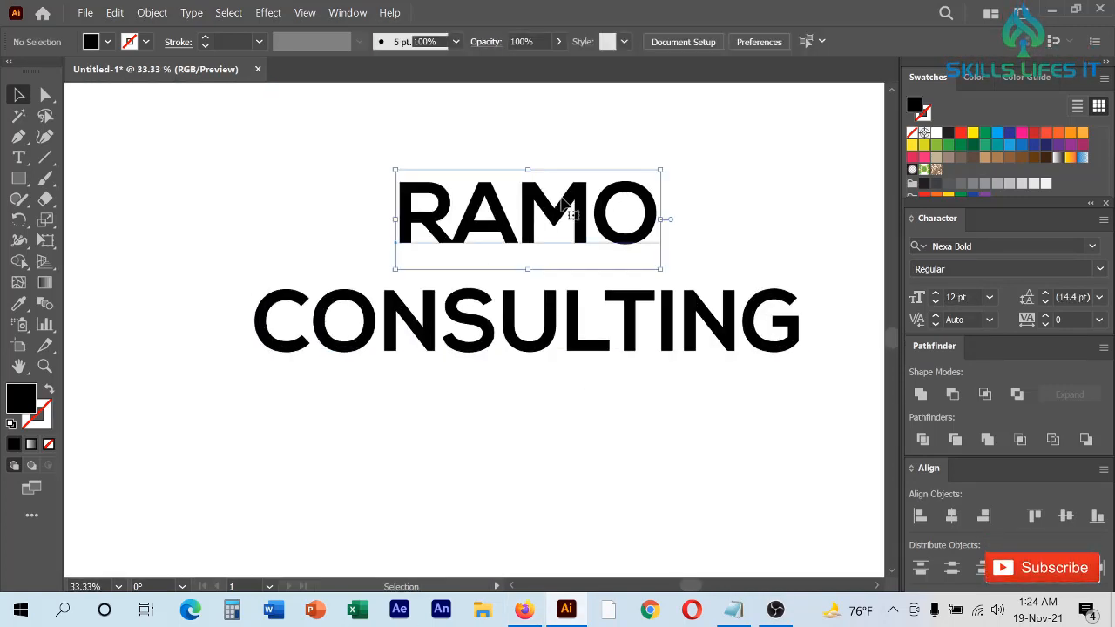
left_click(1069, 319)
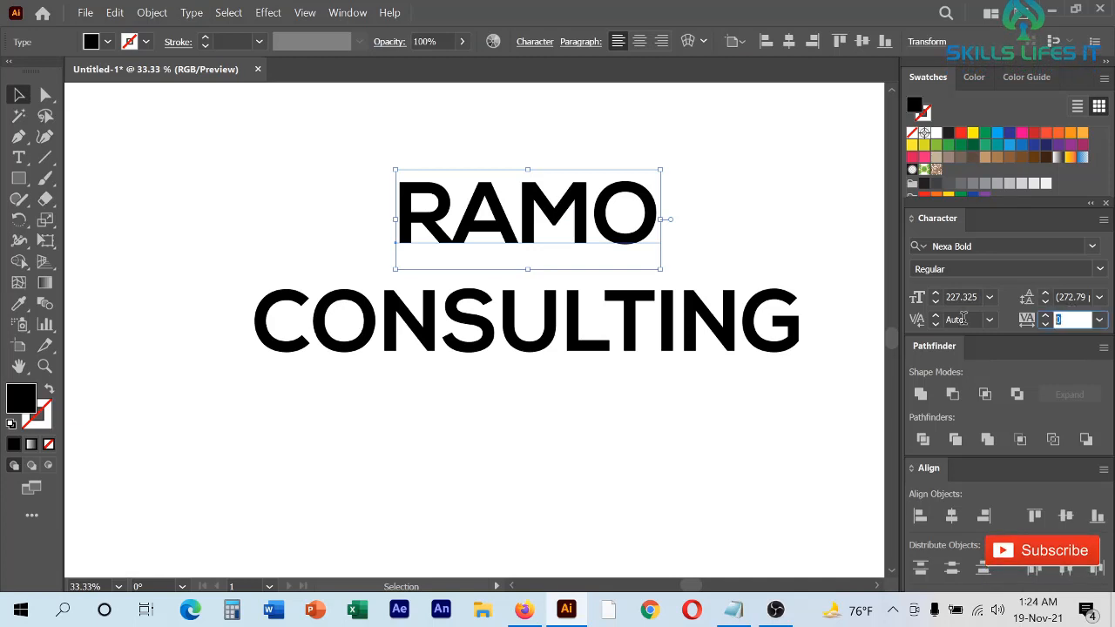
type("100")
key("Return")
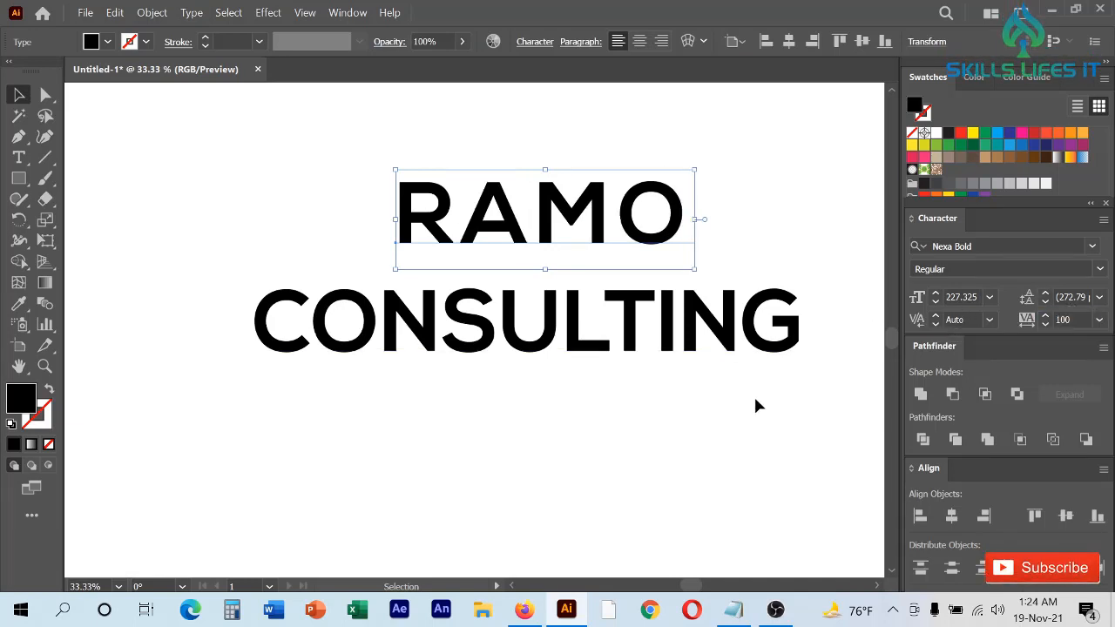
right_click(584, 206)
left_click(679, 329)
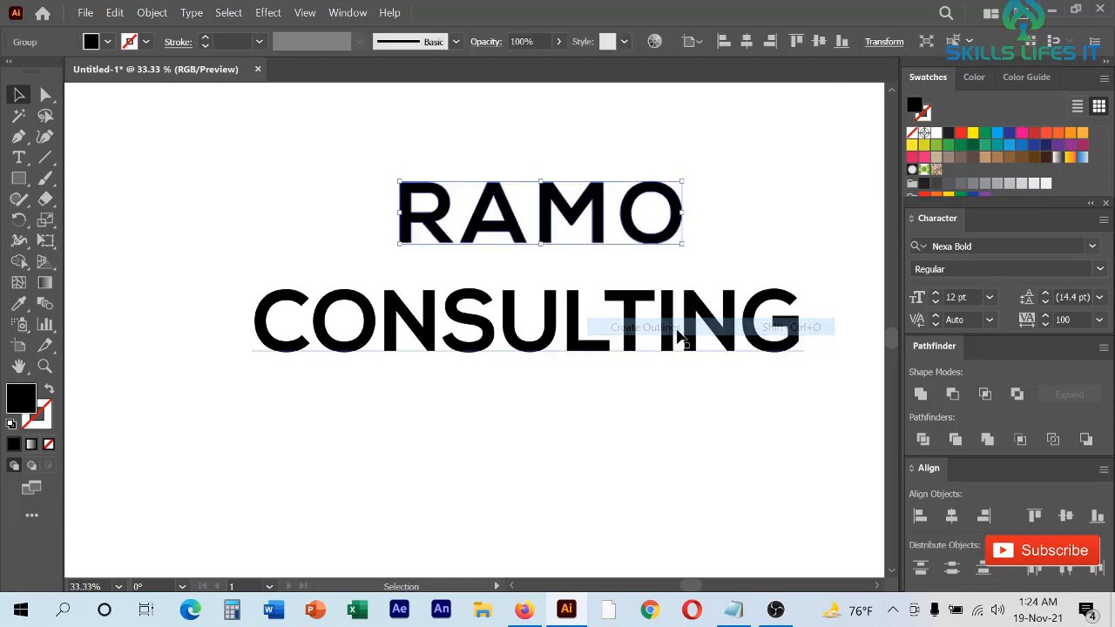
- Scale the CONSULTING line down to about 100 pt and place it directly beneath RAMO, flush with its left edge
left_click(678, 335)
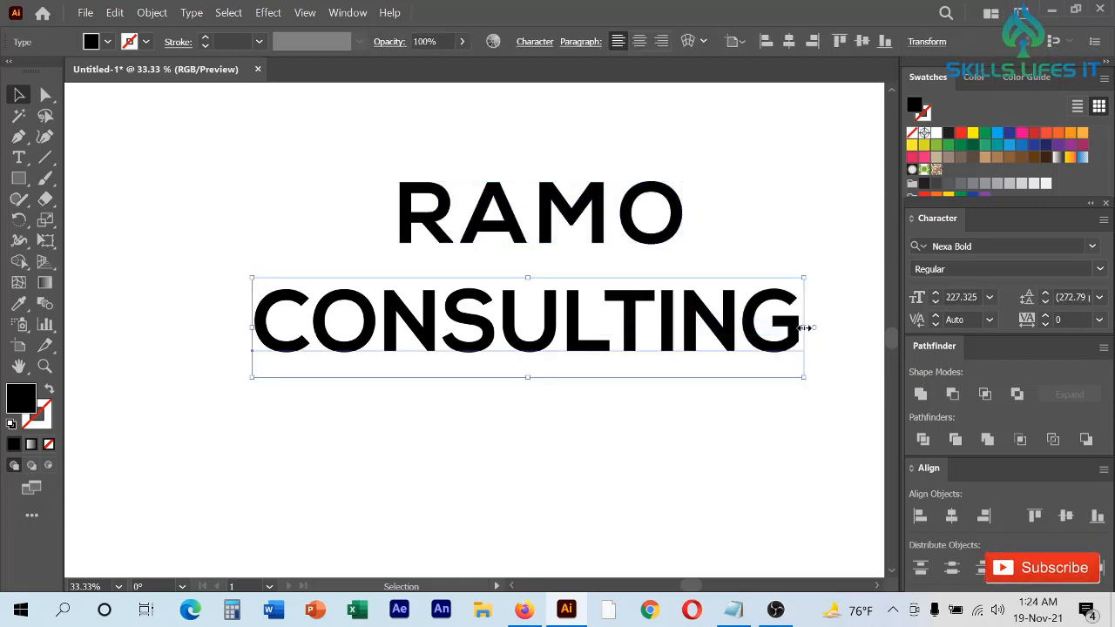
left_click_drag(805, 328, 573, 284)
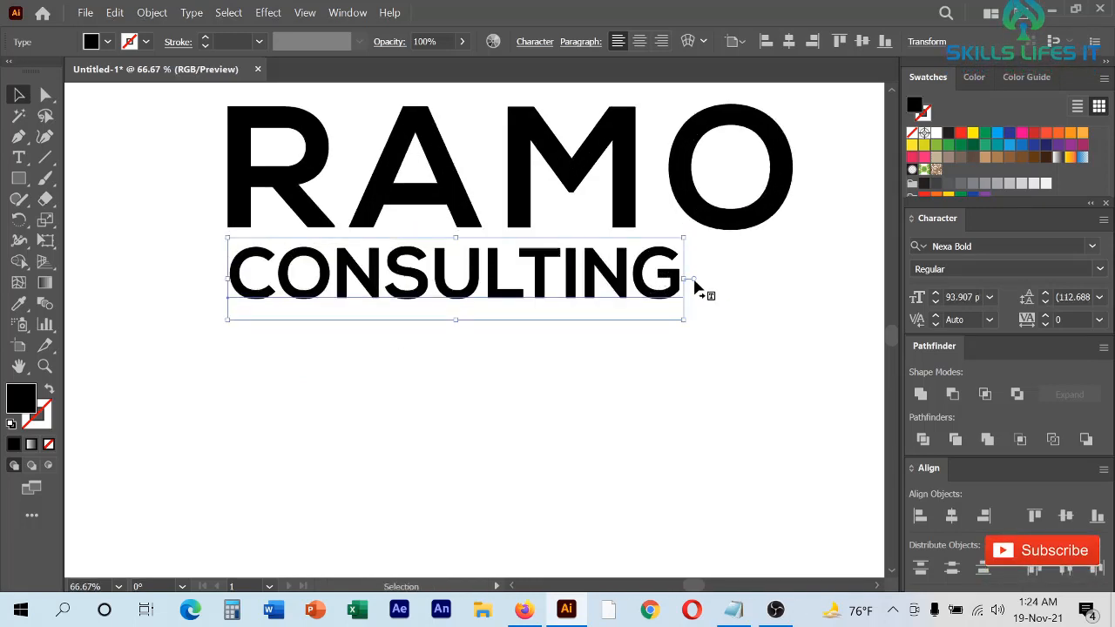
left_click_drag(688, 282, 708, 279)
left_click_drag(452, 291, 503, 300)
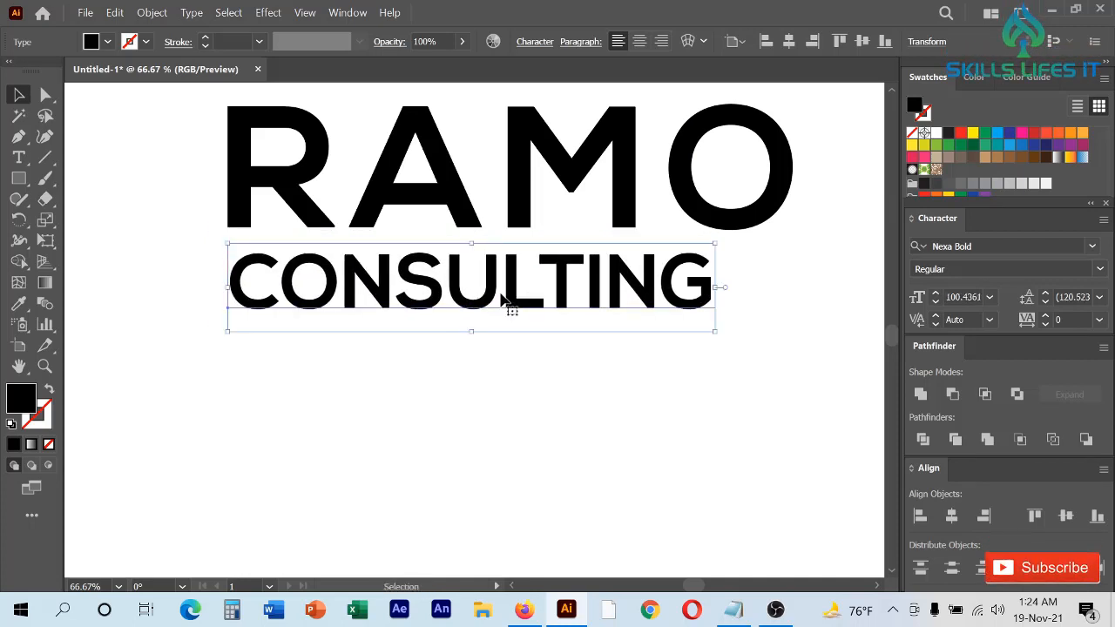
- Increase the CONSULTING line's tracking to 200 and reduce it gradually to 158
left_click(1057, 319)
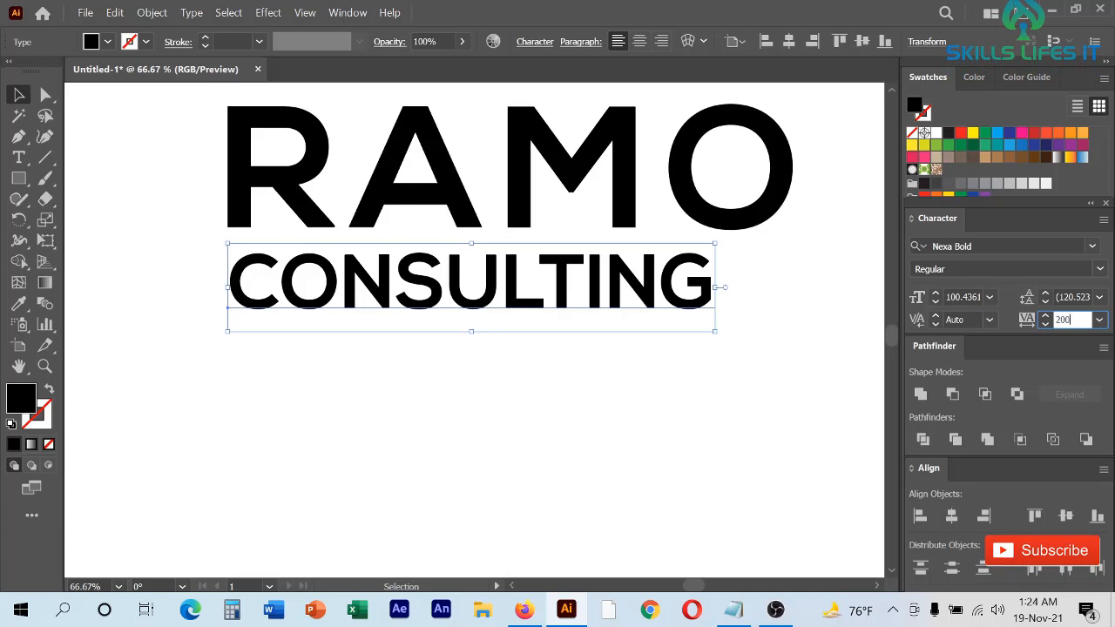
key("Return")
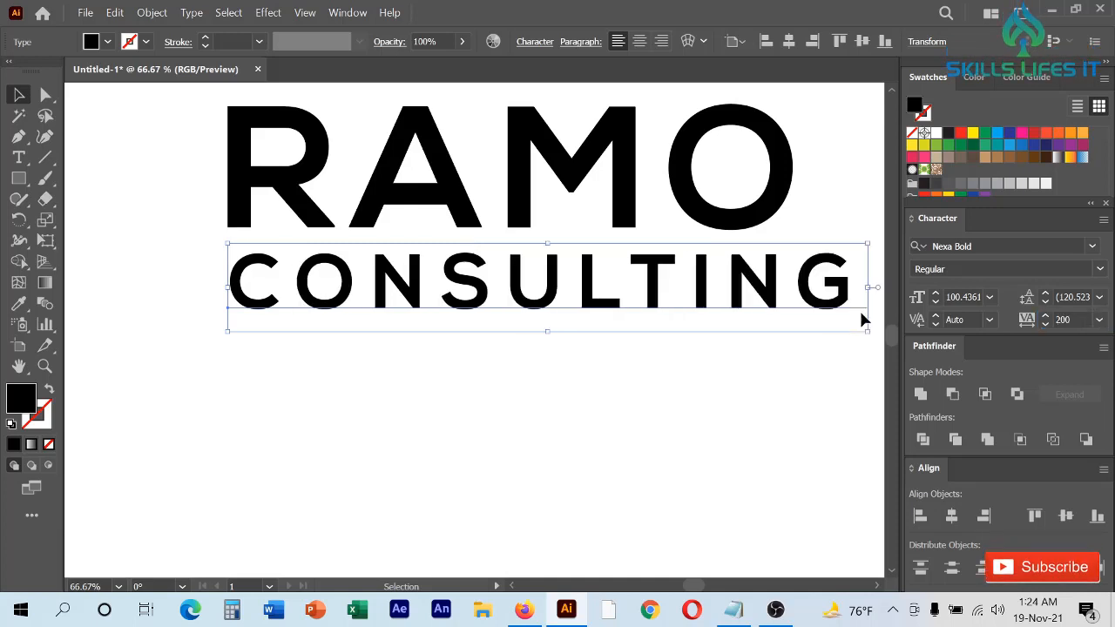
left_click(1044, 324)
left_click(1045, 324)
left_click(1044, 324)
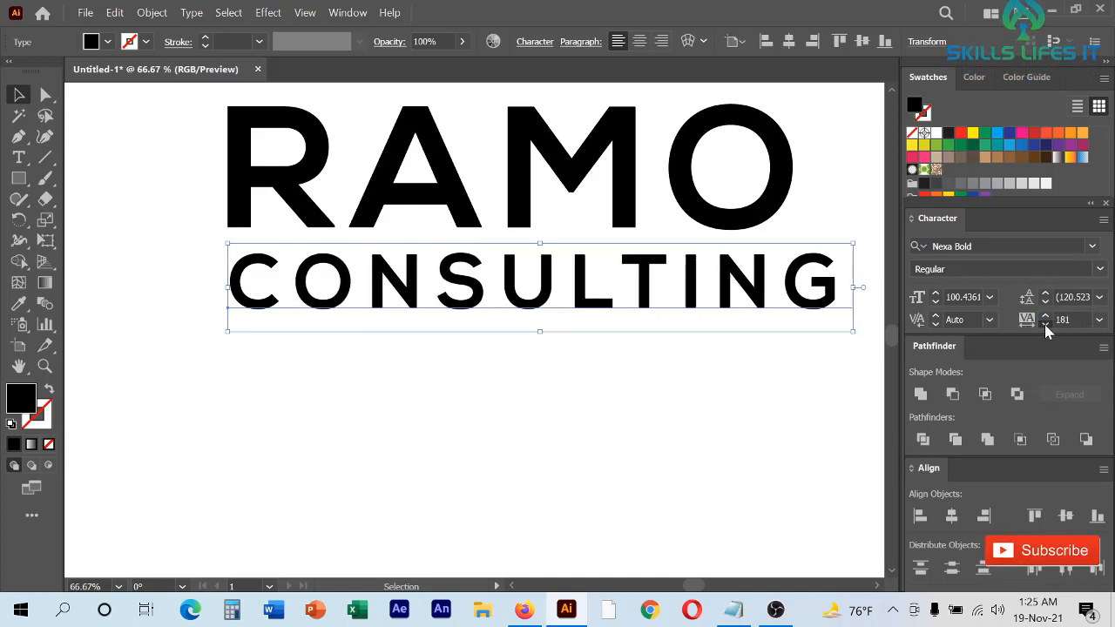
left_click(1044, 324)
left_click(1045, 324)
left_click(1044, 324)
left_click(1044, 324)
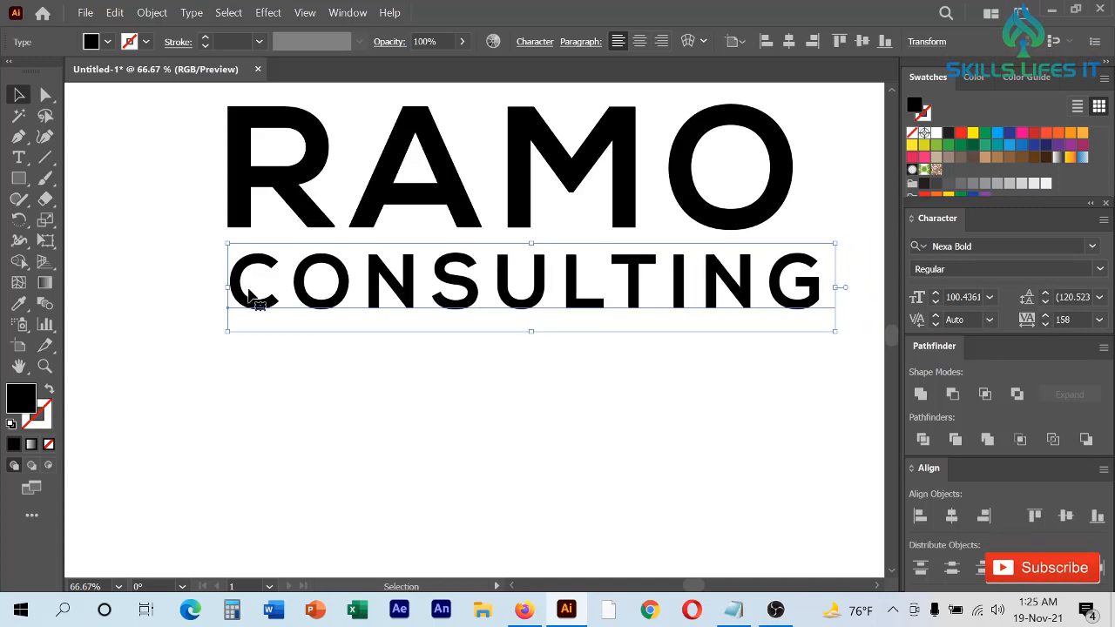
- Show the rulers and place vertical guides at the left and right edges of the word RAMO
scroll(437, 349, "down", 1)
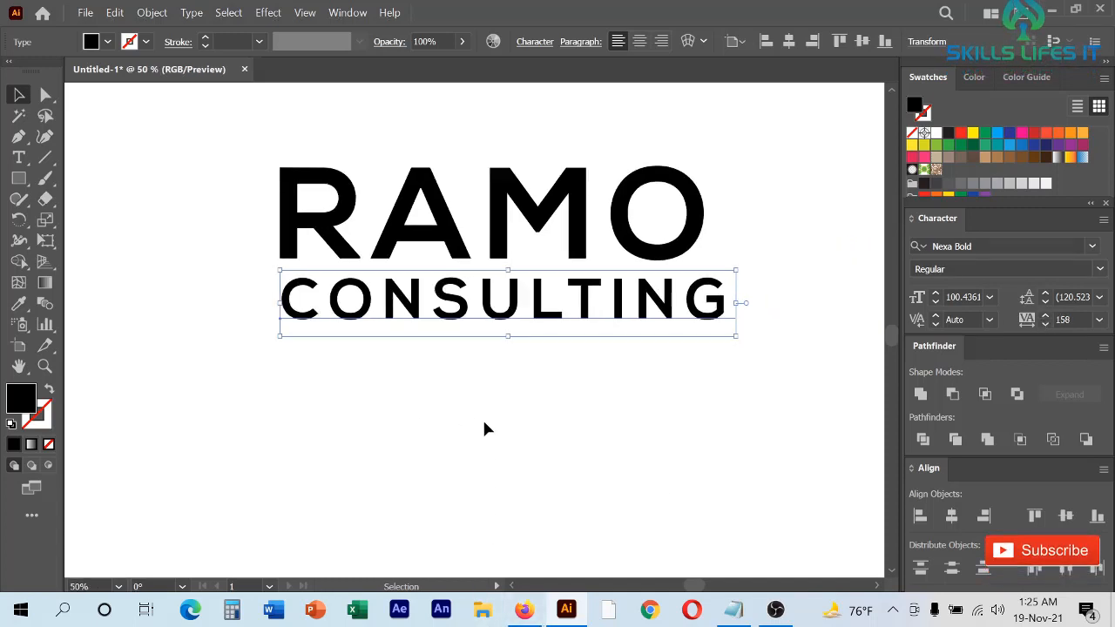
scroll(484, 420, "up", 1)
key("a")
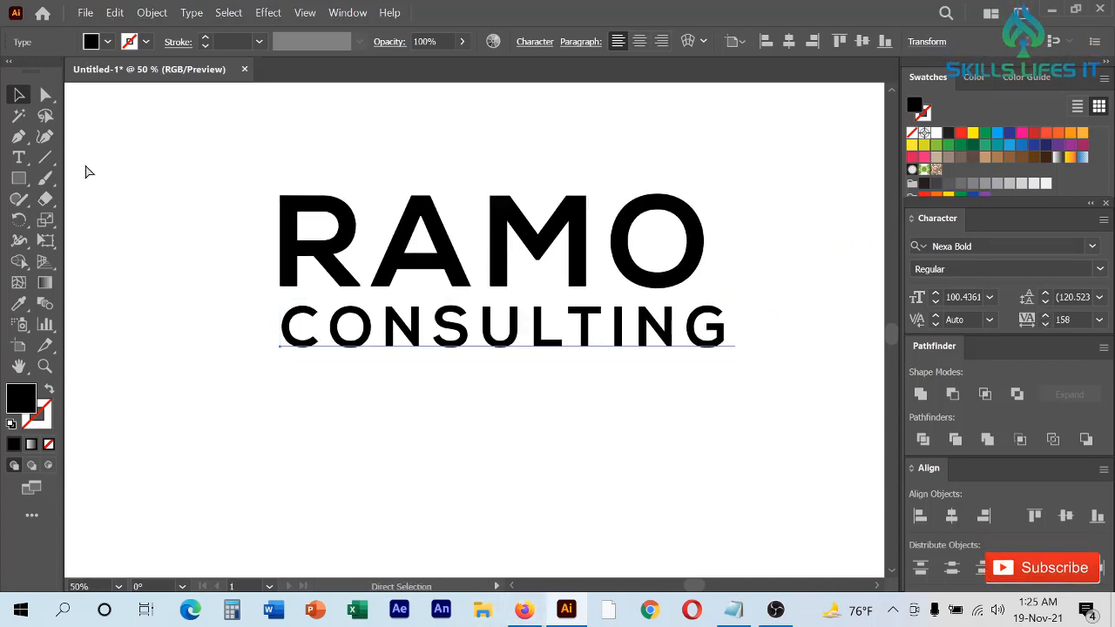
key("ctrl+r")
key("v")
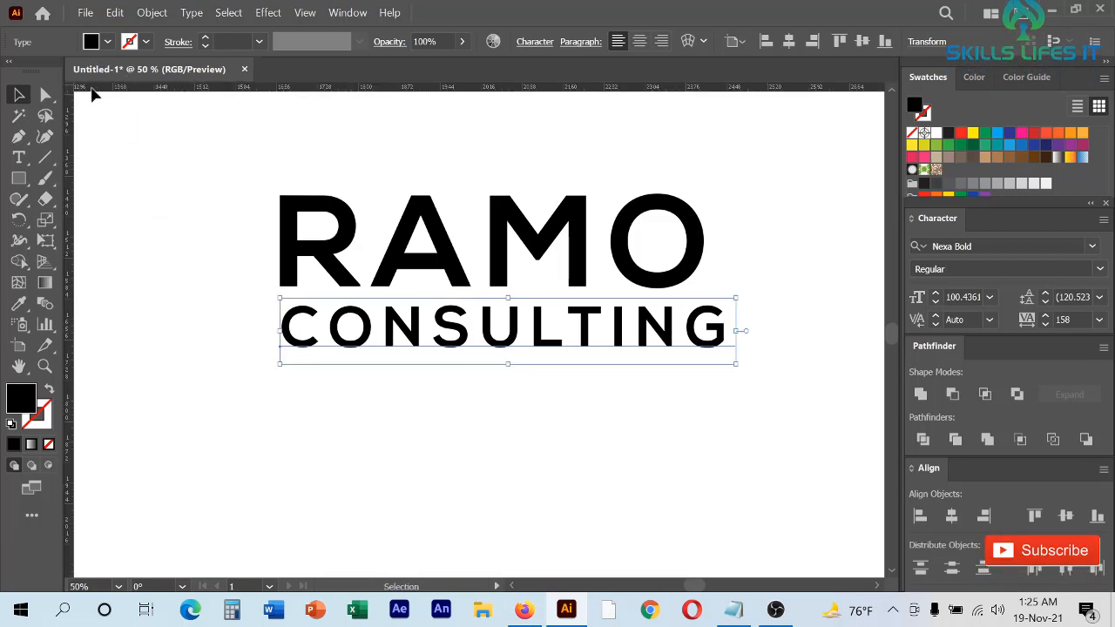
left_click_drag(70, 298, 287, 186)
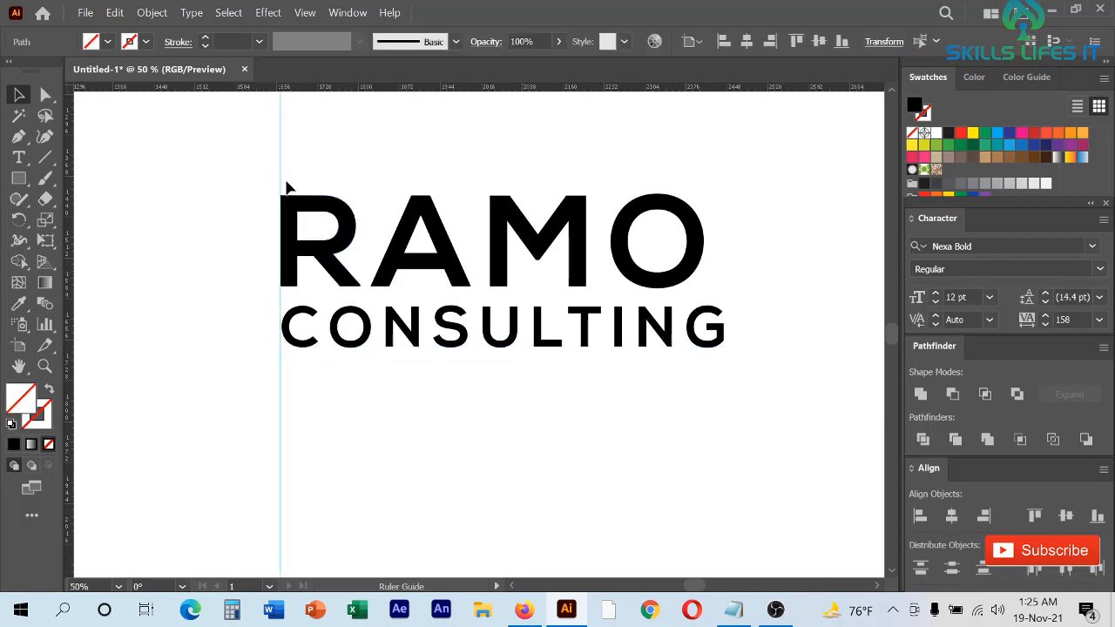
left_click_drag(71, 311, 706, 252)
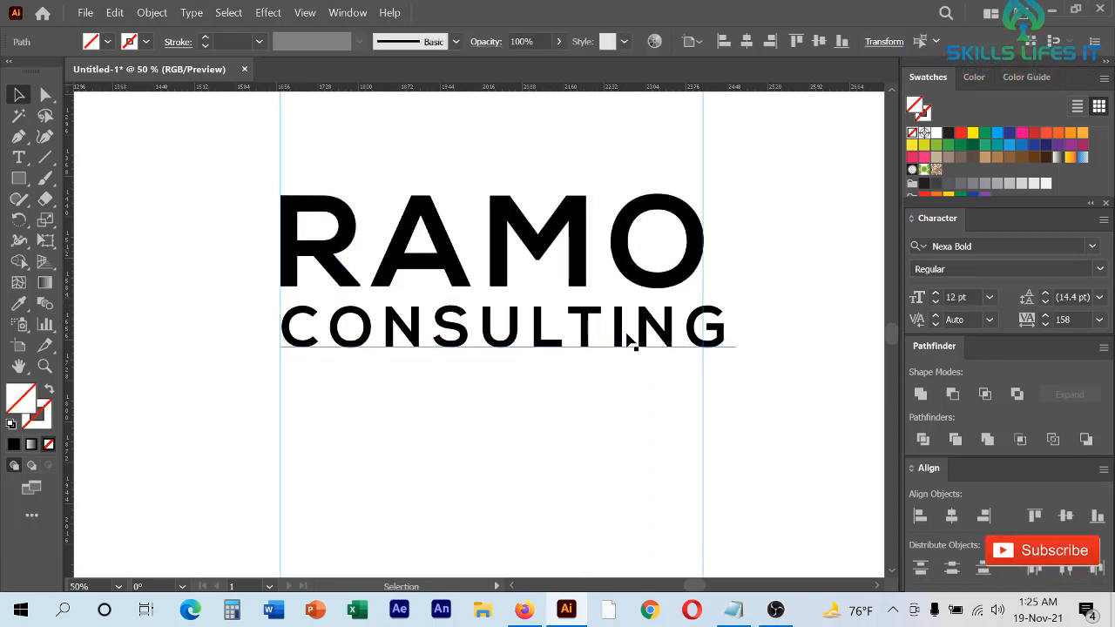
- Convert the CONSULTING line to outlines and scale it down to about the width of RAMO
left_click(628, 340)
scroll(503, 301, "up", 1)
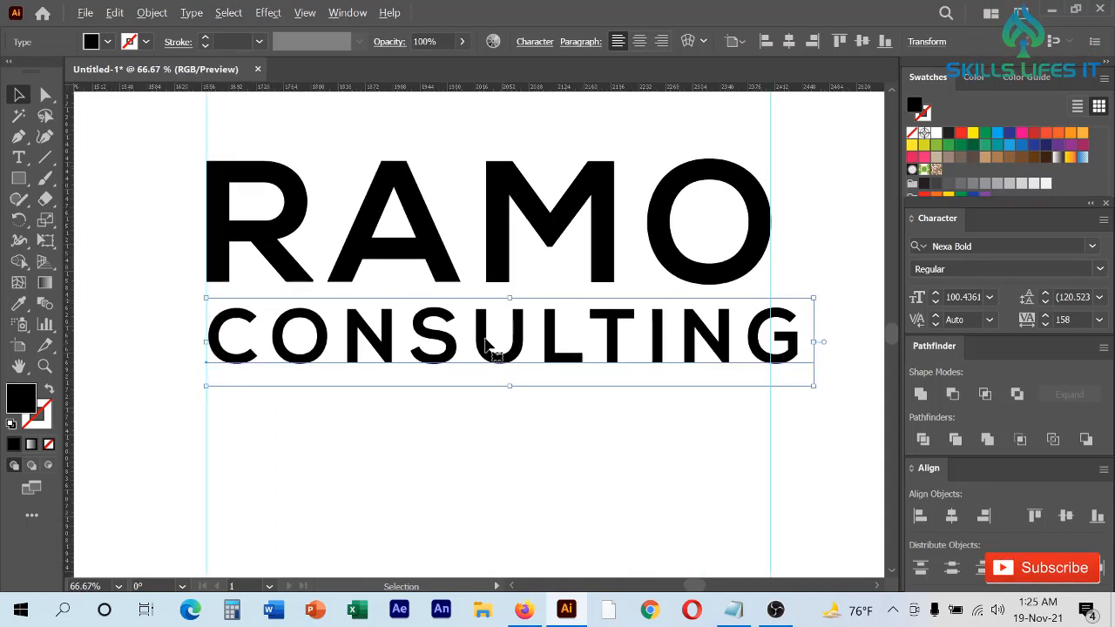
right_click(618, 348)
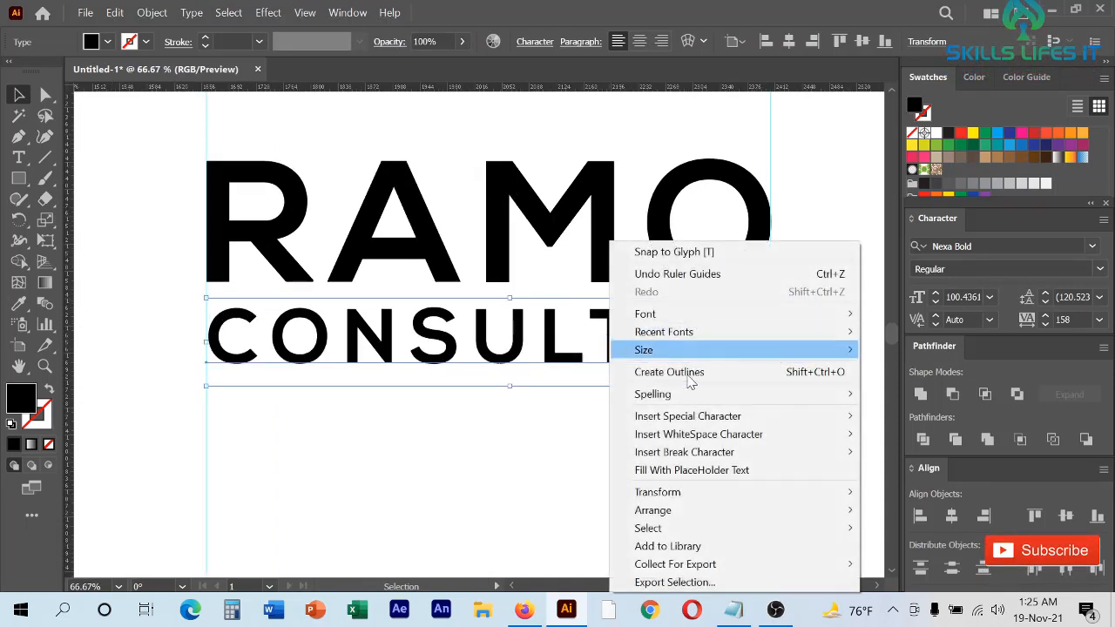
left_click(661, 371)
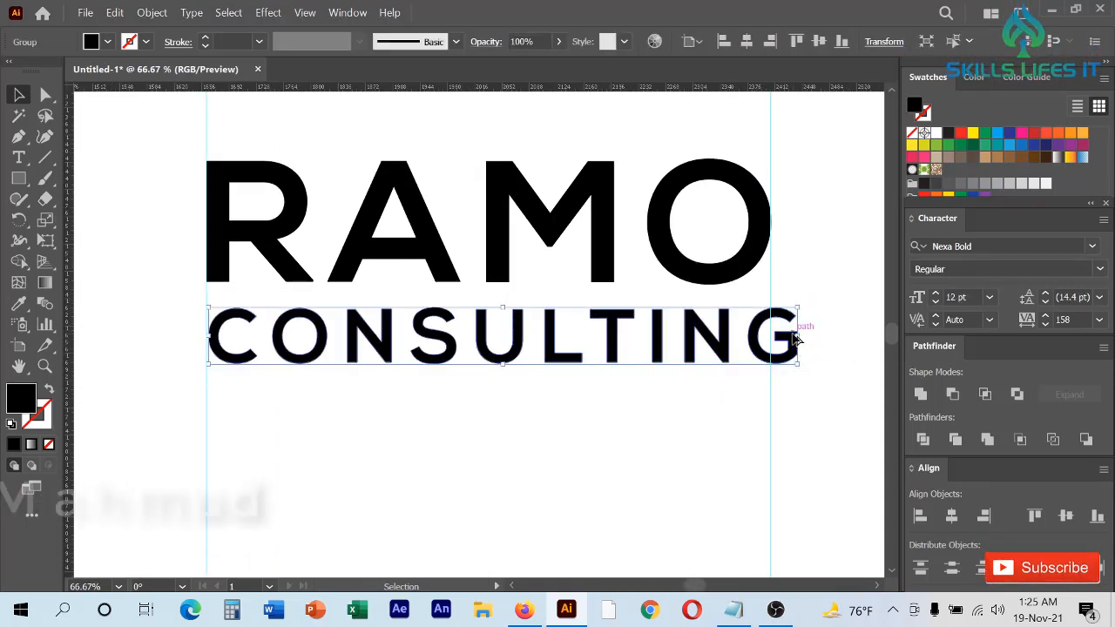
left_click_drag(798, 338, 783, 337)
left_click(669, 431)
- Align the horizontal centres of RAMO and CONSULTING and move both words back between the guides
left_click_drag(669, 437, 567, 225)
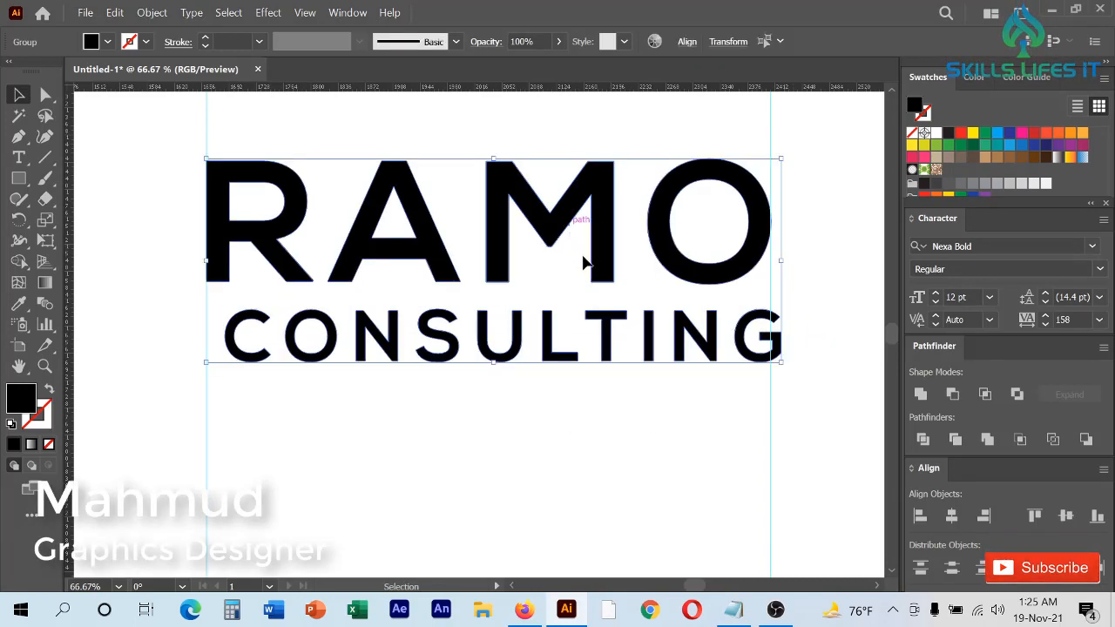
left_click(951, 516)
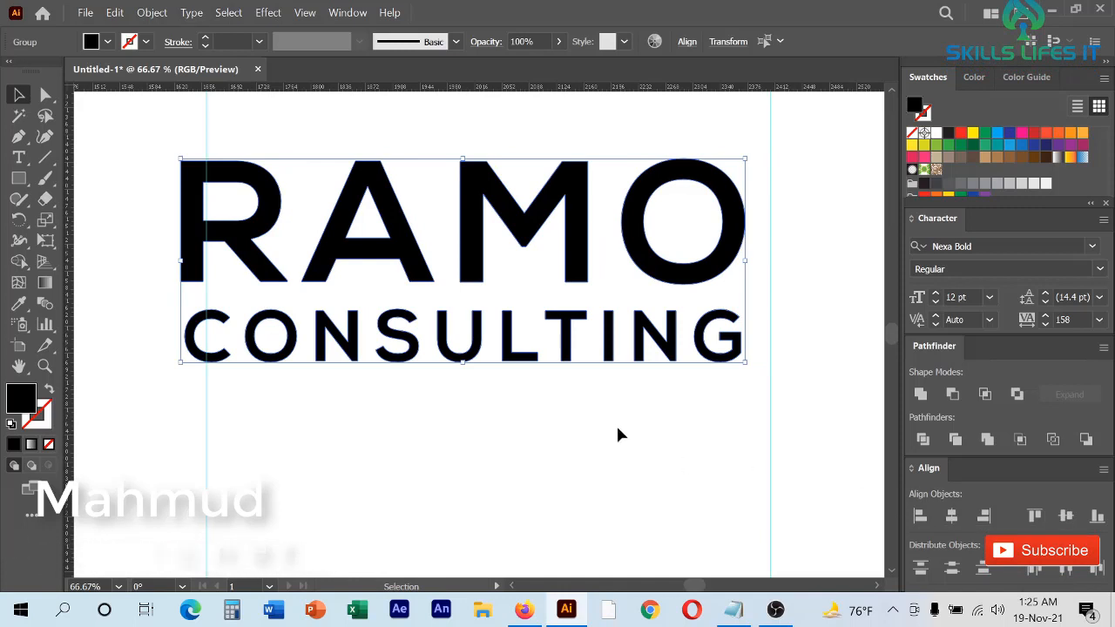
left_click_drag(572, 259, 597, 268)
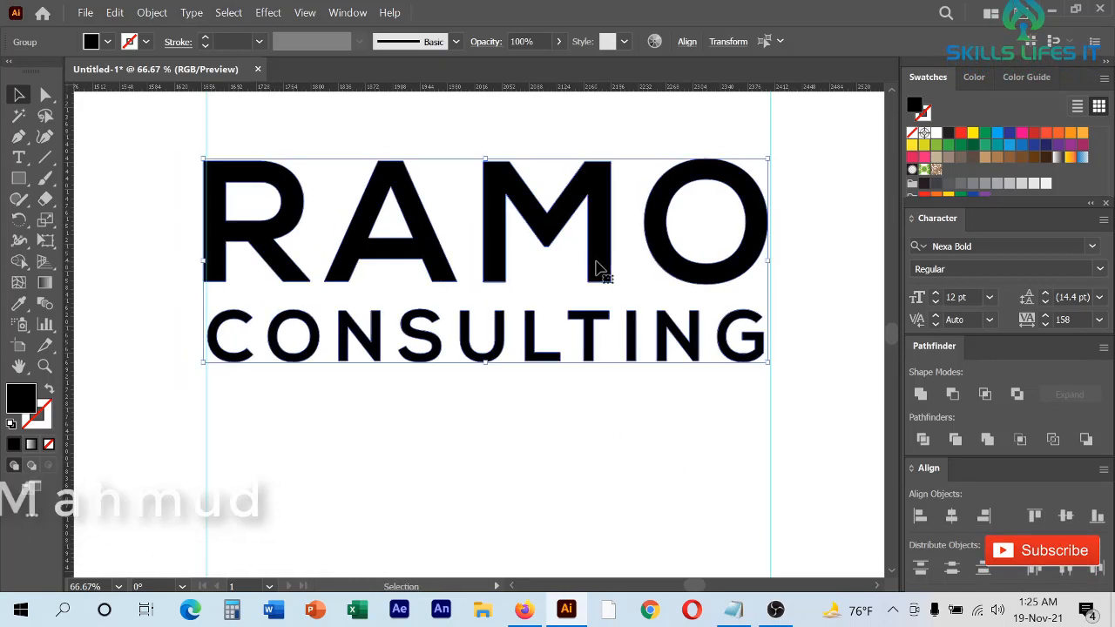
- Shift the left vertical guide onto the left edge of the R in RAMO
scroll(597, 266, "down", 1)
scroll(216, 301, "up", 4)
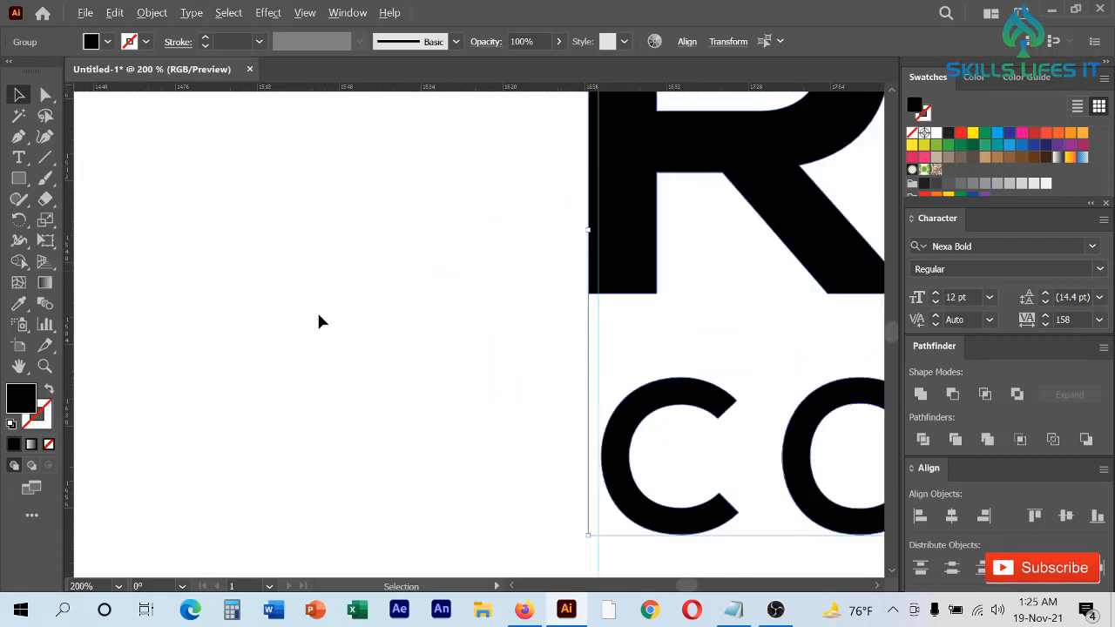
left_click_drag(599, 338, 587, 329)
scroll(340, 313, "down", 3)
scroll(357, 333, "down", 1)
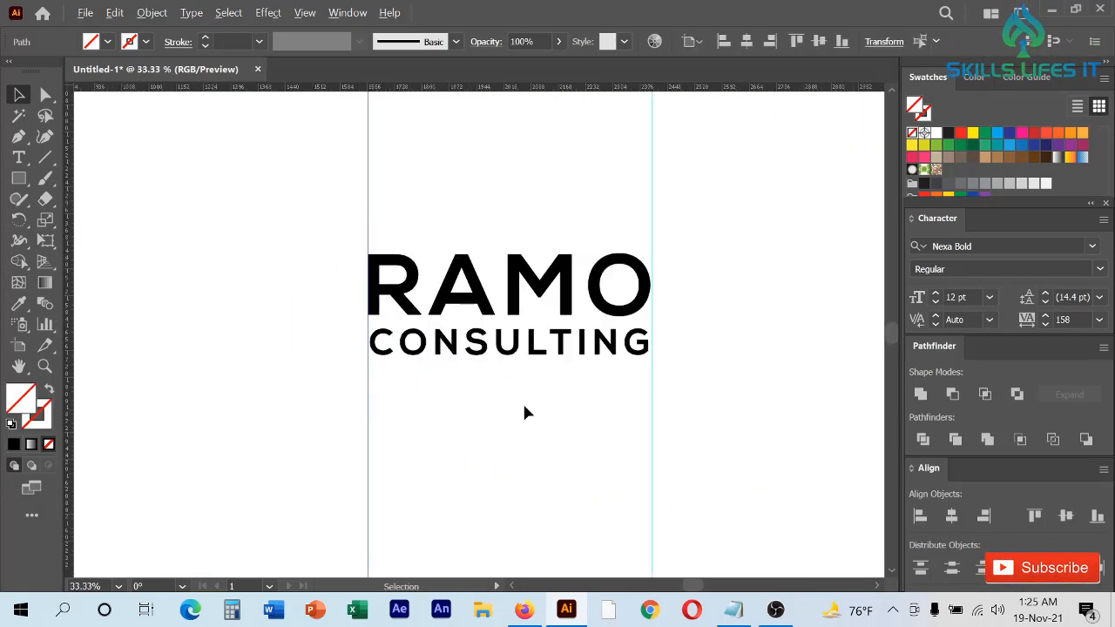
- Widen the outlined CONSULTING word slightly so its G reaches the right vertical guide
left_click(526, 407)
scroll(621, 350, "up", 4)
left_click(615, 353)
scroll(614, 353, "down", 1)
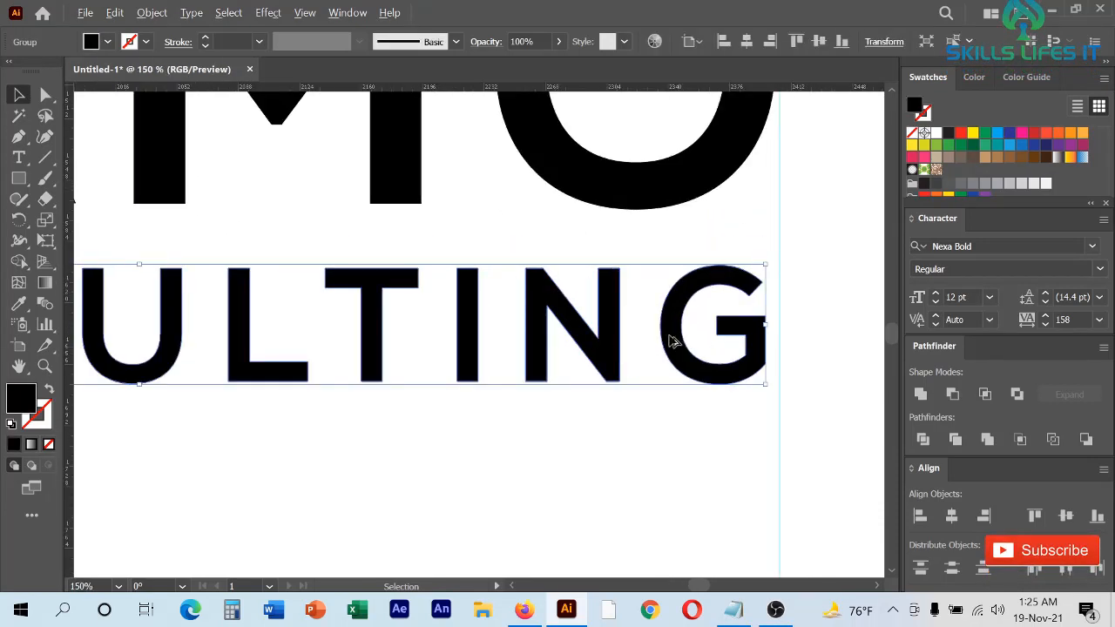
scroll(670, 340, "up", 2)
left_click_drag(752, 337, 784, 336)
scroll(704, 343, "down", 5)
left_click(634, 447)
- Select both vertical guides below the logo text and delete them
scroll(615, 344, "down", 1)
left_click_drag(371, 416, 765, 446)
key("Delete")
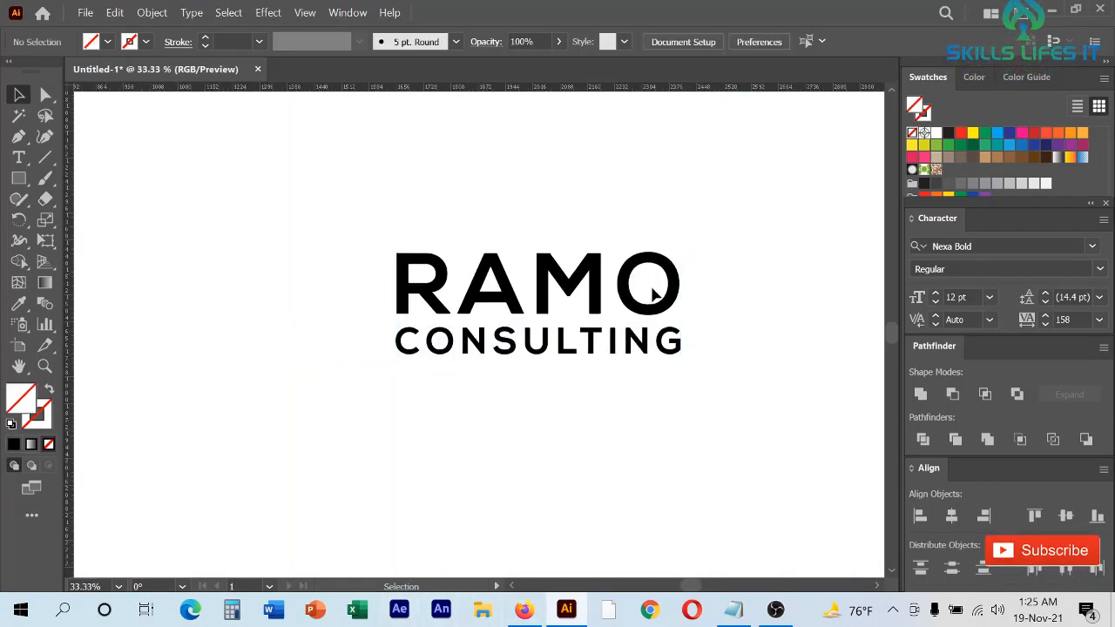
scroll(664, 220, "up", 1)
scroll(665, 221, "down", 2)
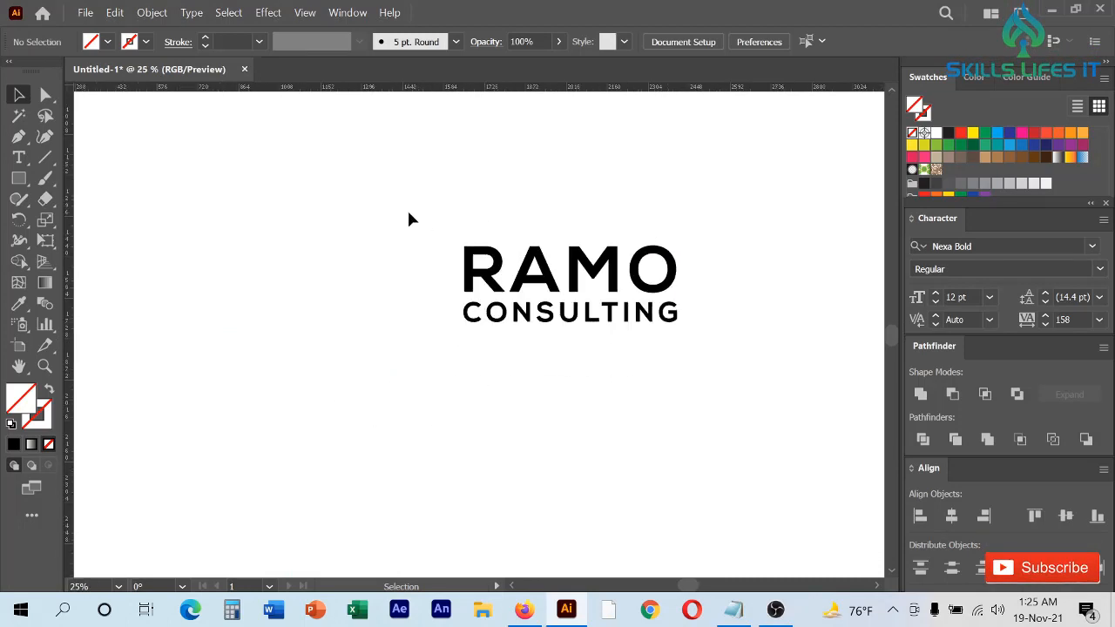
left_click_drag(407, 210, 811, 389)
scroll(651, 296, "down", 1)
scroll(609, 219, "up", 2)
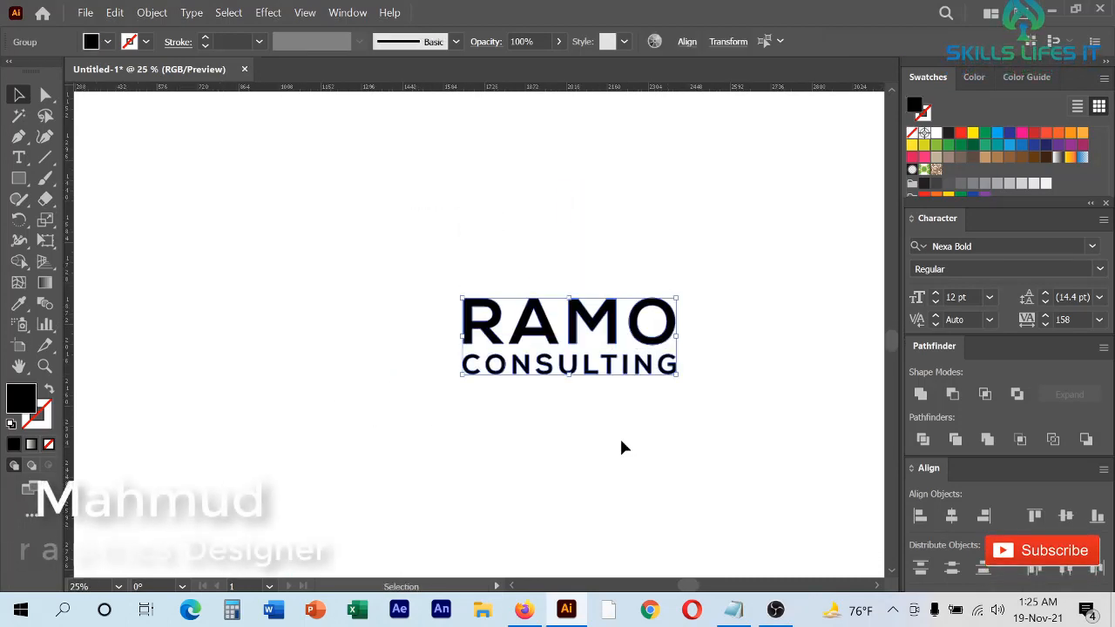
- Deselect the logo text and switch to the RAMO CONSULTING website in Firefox
left_click(621, 449)
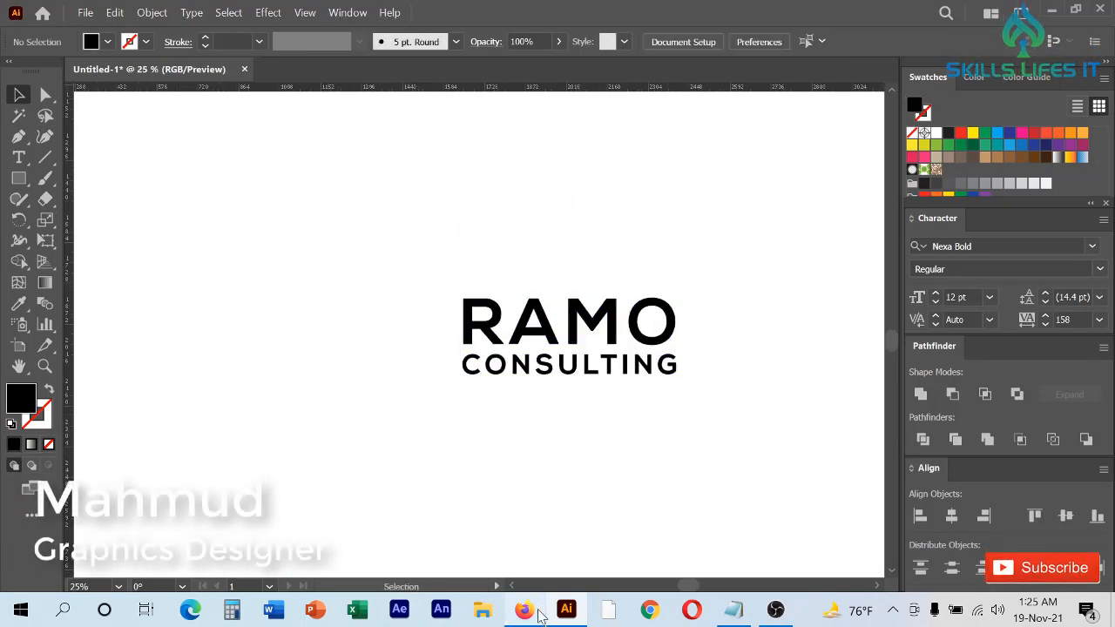
mouse_move(540, 615)
left_click(540, 552)
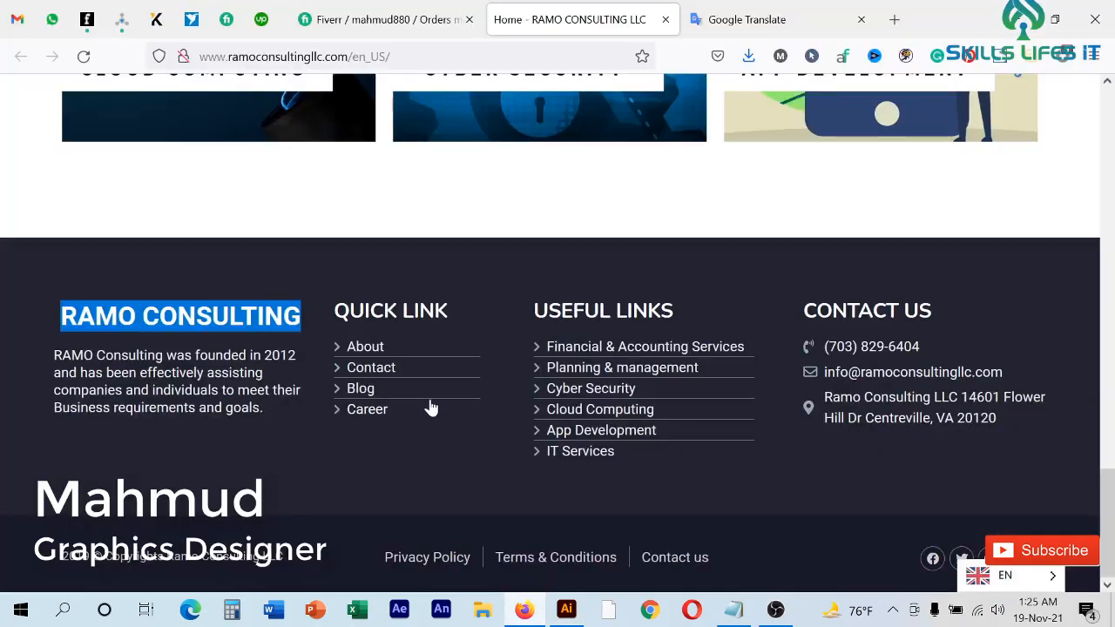